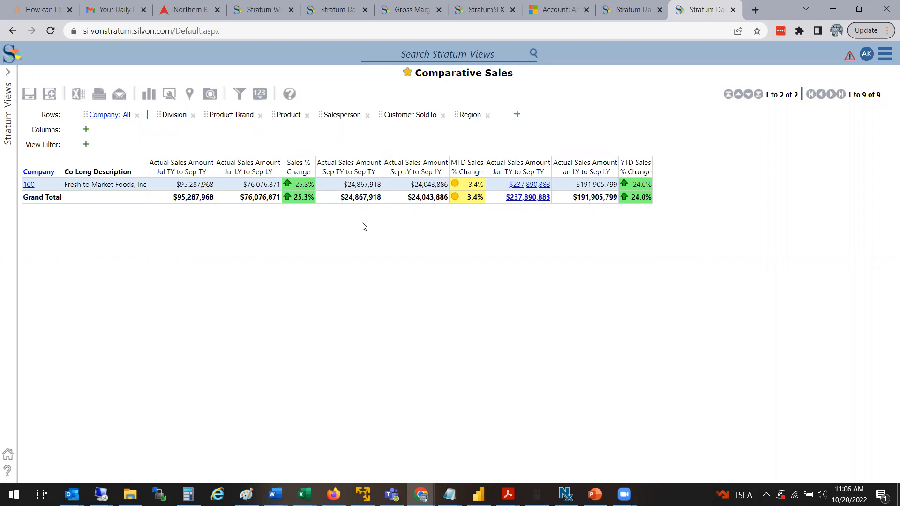
Step: Drill into company 100, the Foodservice Division, the Tip Top brand and Asparagus down to salespeople, and return to the company level
{"action": "left_click", "coordinate": [28, 185]}
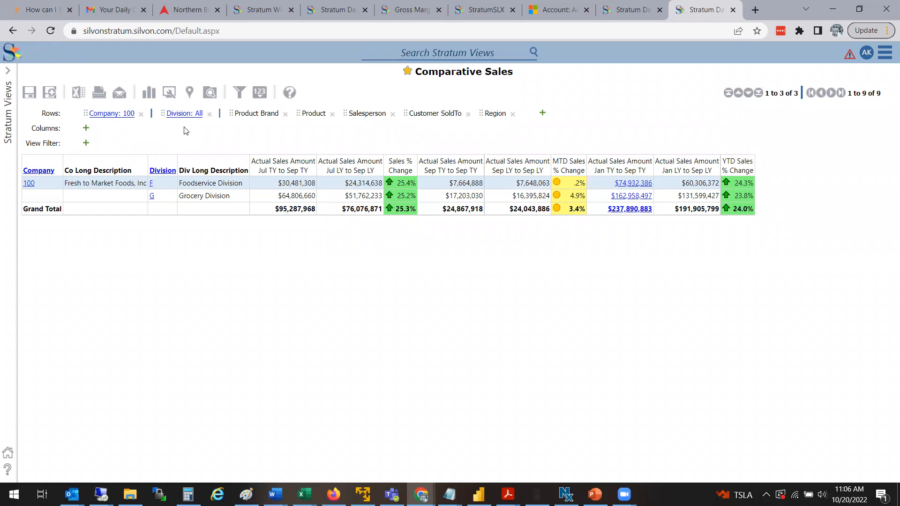
{"action": "left_click", "coordinate": [151, 184]}
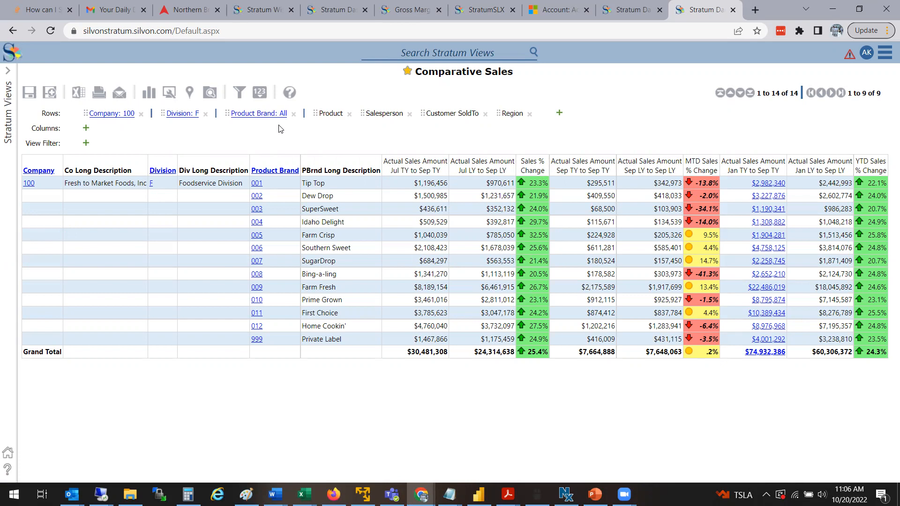
{"action": "left_click", "coordinate": [258, 183]}
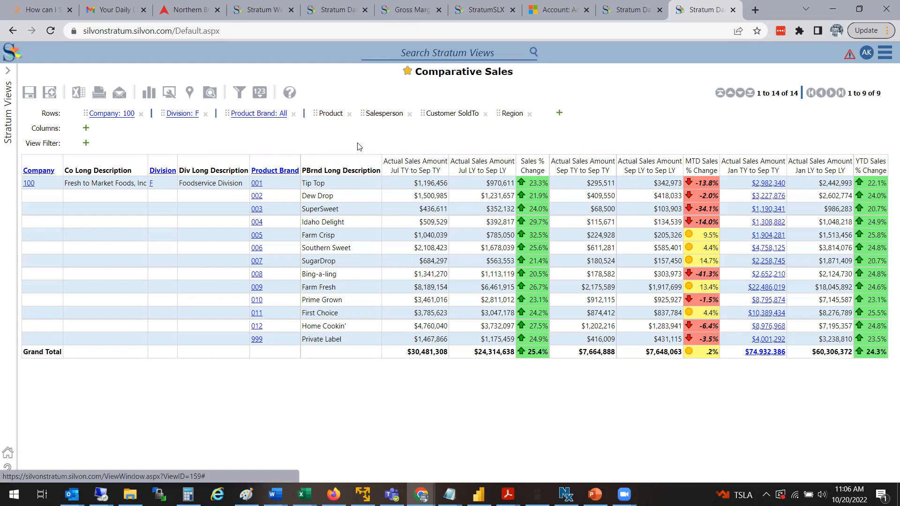
{"action": "left_click", "coordinate": [372, 201]}
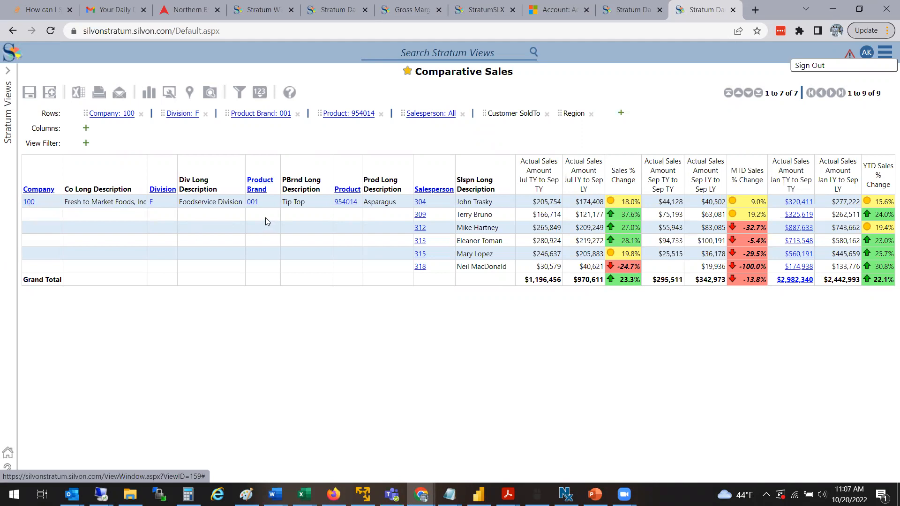
{"action": "left_click", "coordinate": [115, 116]}
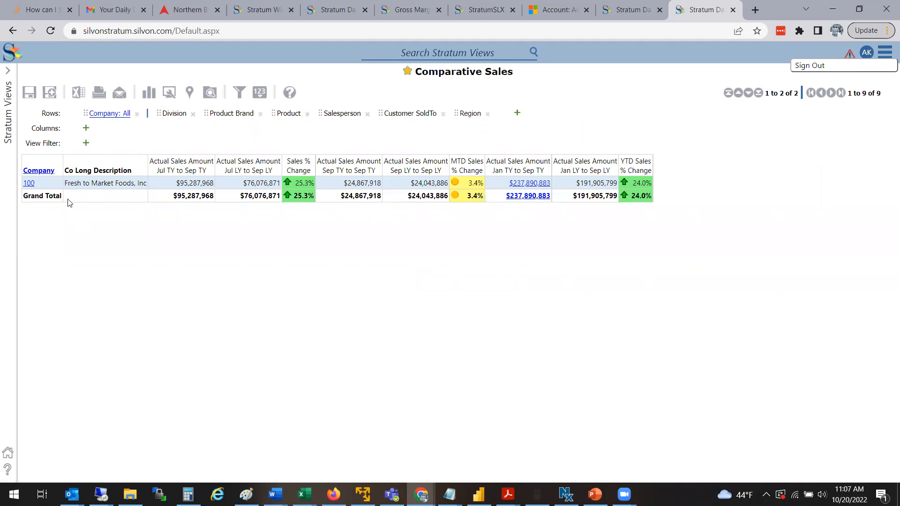
Step: Expand the company to show all divisions and all product brands, and review the brand rows and division totals
{"action": "left_click", "coordinate": [121, 114]}
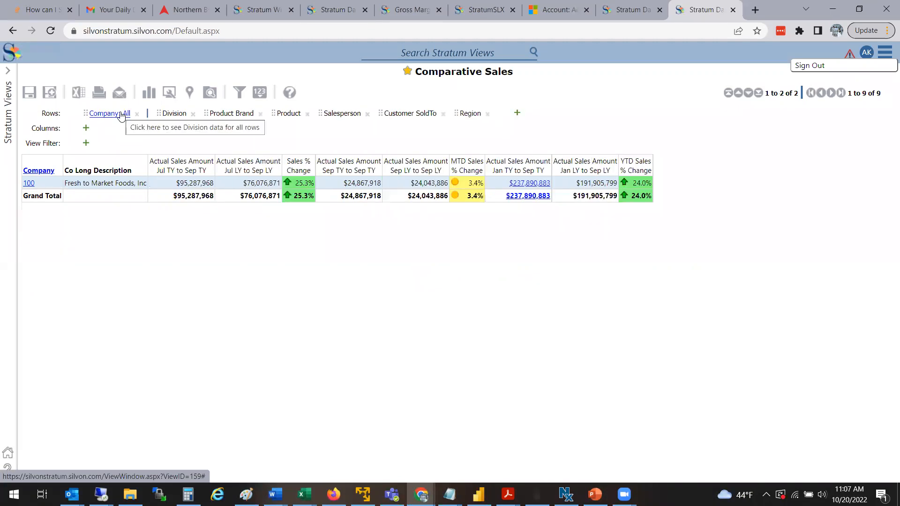
{"action": "left_click", "coordinate": [120, 114]}
{"action": "left_click", "coordinate": [37, 170]}
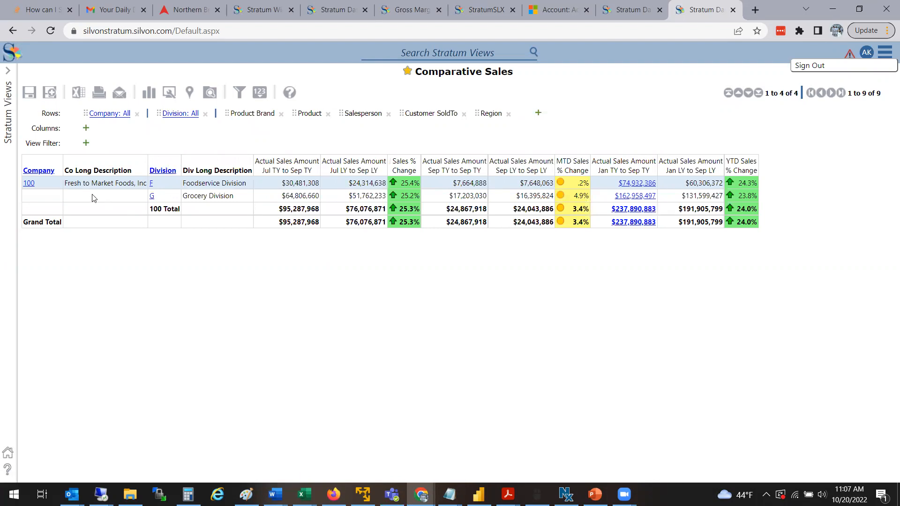
{"action": "left_click", "coordinate": [168, 173]}
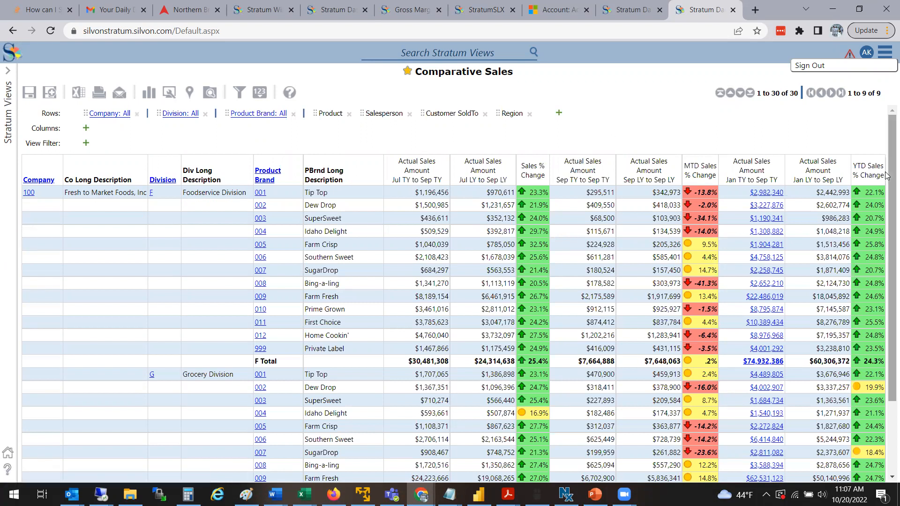
{"action": "scroll", "coordinate": [885, 220], "scroll_direction": "down", "scroll_amount": 1}
{"action": "scroll", "coordinate": [885, 219], "scroll_direction": "down", "scroll_amount": 1}
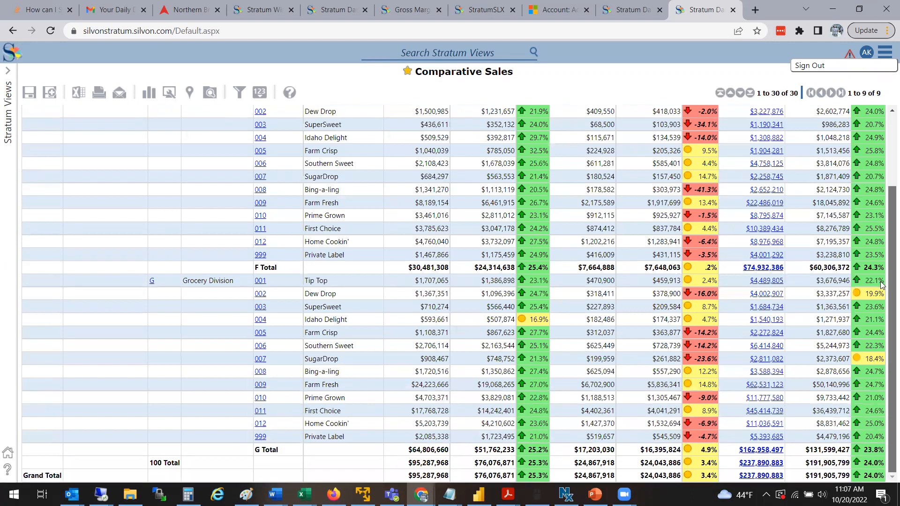
{"action": "scroll", "coordinate": [880, 282], "scroll_direction": "up", "scroll_amount": 2}
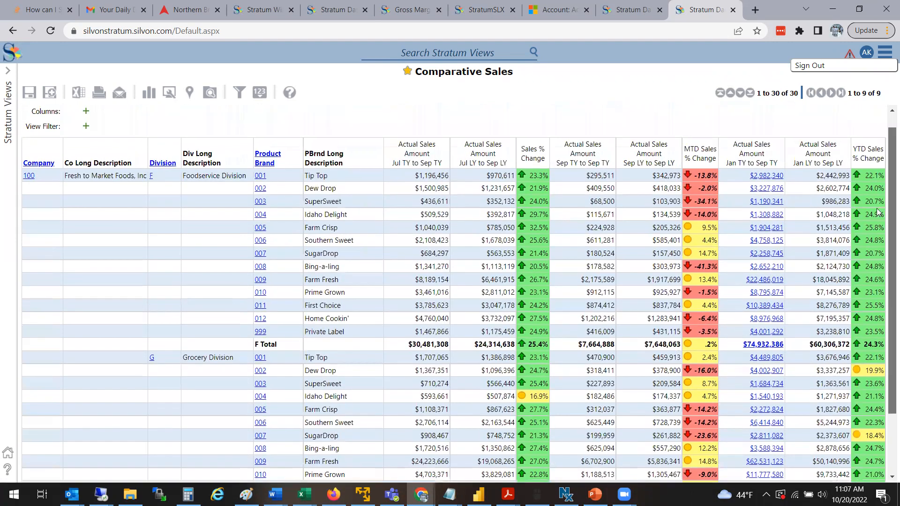
{"action": "scroll", "coordinate": [877, 212], "scroll_direction": "down", "scroll_amount": 2}
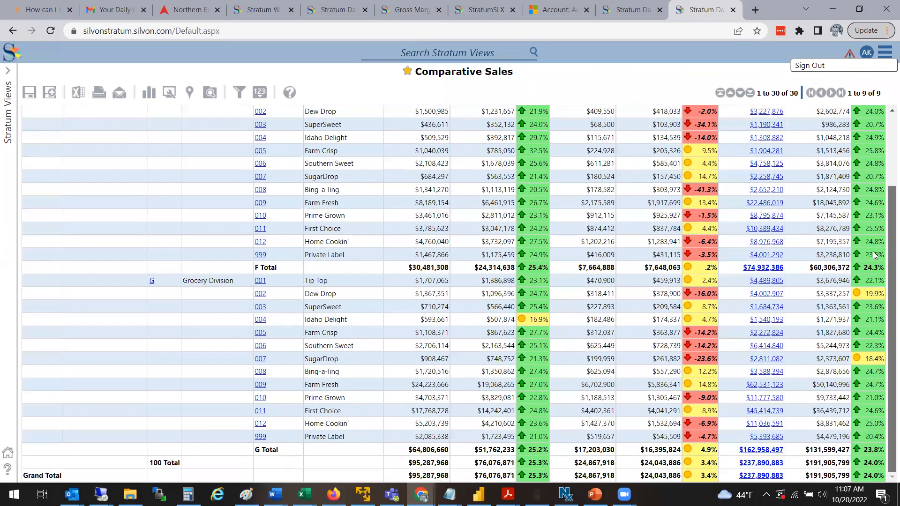
{"action": "scroll", "coordinate": [876, 229], "scroll_direction": "up", "scroll_amount": 2}
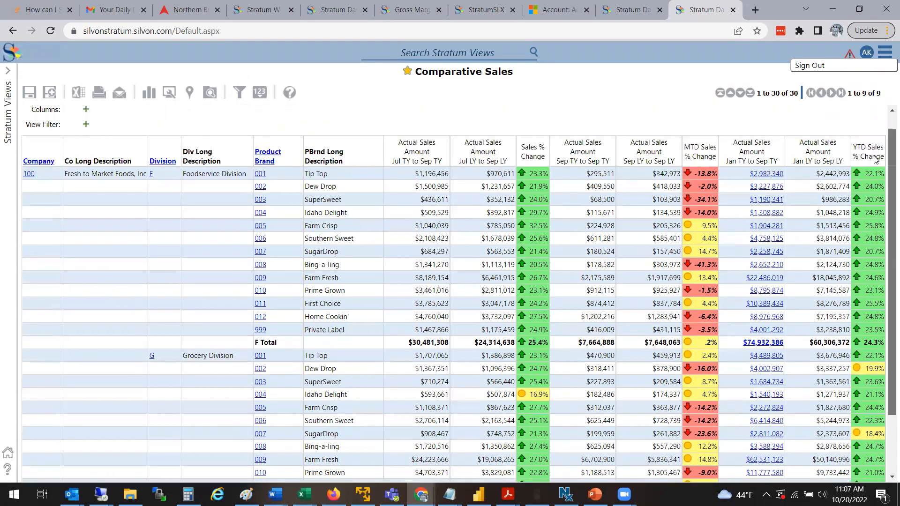
{"action": "scroll", "coordinate": [874, 159], "scroll_direction": "up", "scroll_amount": 1}
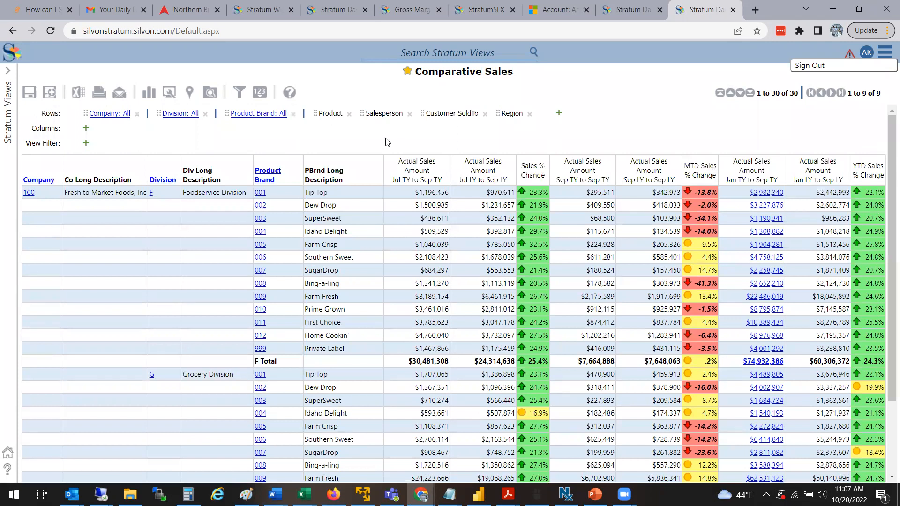
Step: Collapse to the division level and move Product ahead of Product Brand in the rows, listing products for all divisions
{"action": "left_click", "coordinate": [151, 192]}
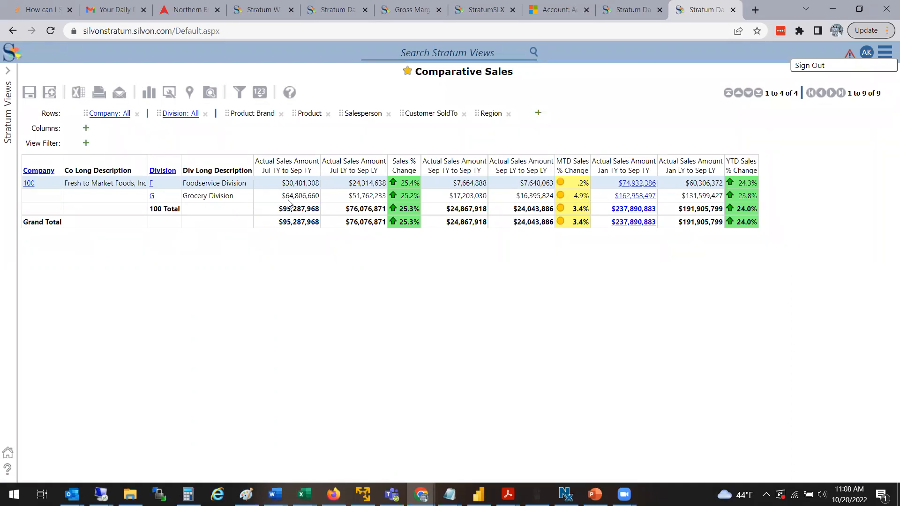
{"action": "left_click_drag", "start_coordinate": [305, 113], "coordinate": [189, 120]}
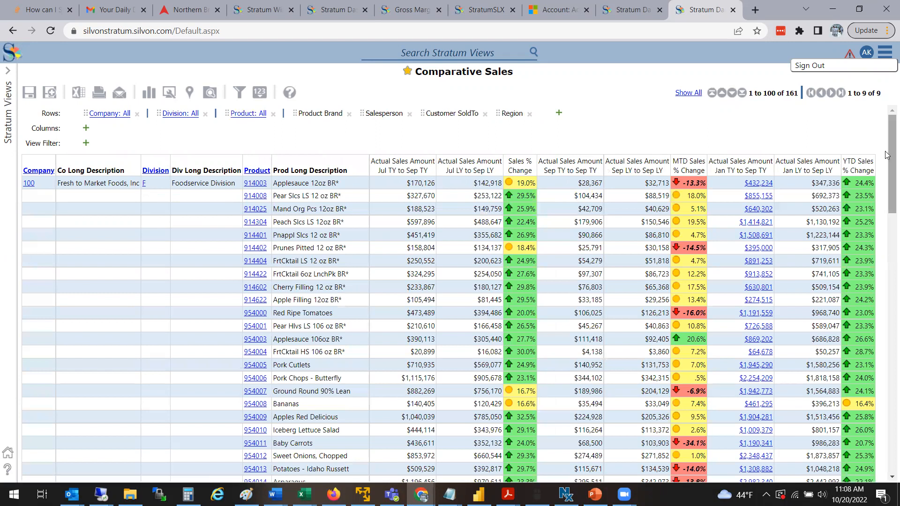
{"action": "left_click_drag", "start_coordinate": [886, 233], "coordinate": [848, 64]}
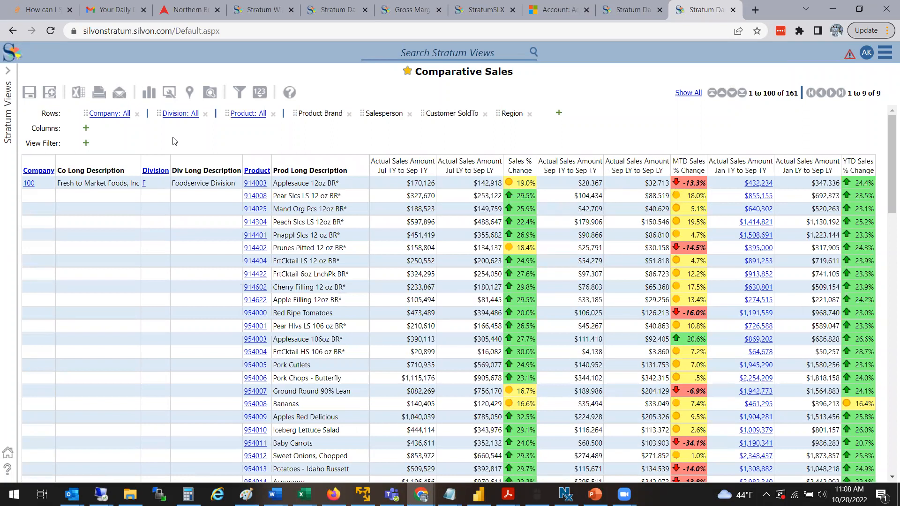
Step: Drill into the Foodservice Division only and break it down by Product Brand instead of Product
{"action": "left_click", "coordinate": [161, 171]}
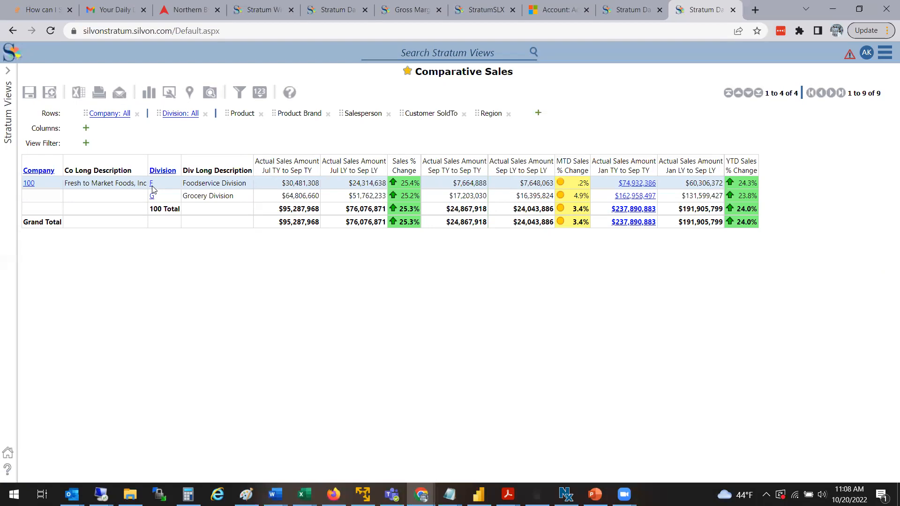
{"action": "left_click", "coordinate": [284, 188]}
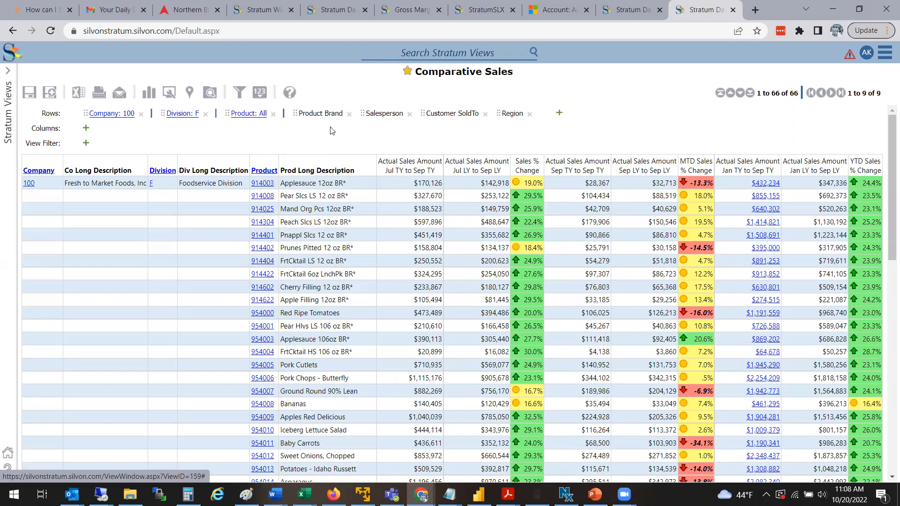
{"action": "left_click_drag", "start_coordinate": [323, 113], "coordinate": [199, 114]}
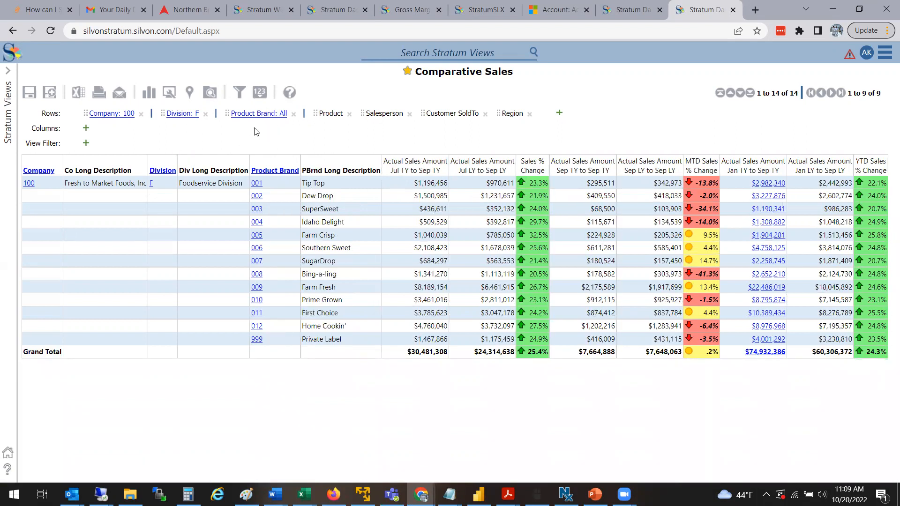
Step: Break down the Foodservice Division in turn by Customer SoldTo, Salesperson, Product, Salesperson again and finally Customer SoldTo
{"action": "left_click_drag", "start_coordinate": [447, 113], "coordinate": [190, 120]}
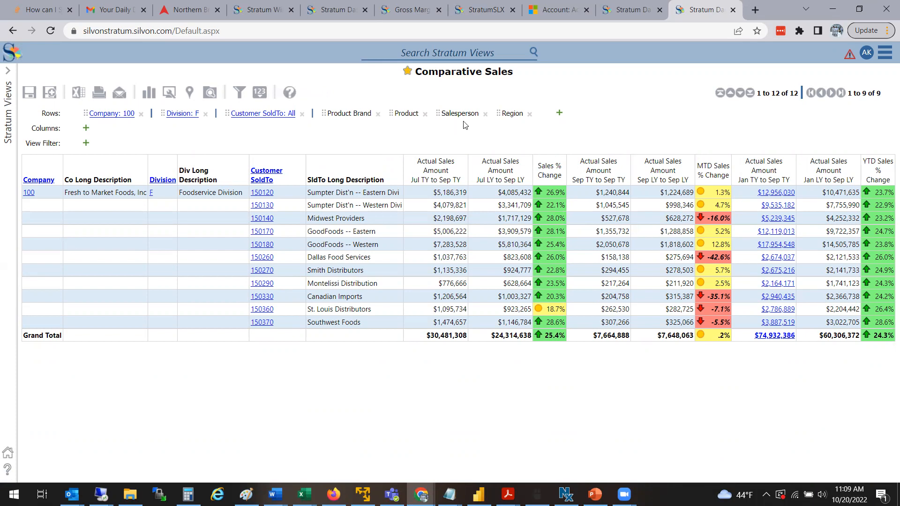
{"action": "left_click_drag", "start_coordinate": [462, 114], "coordinate": [182, 112]}
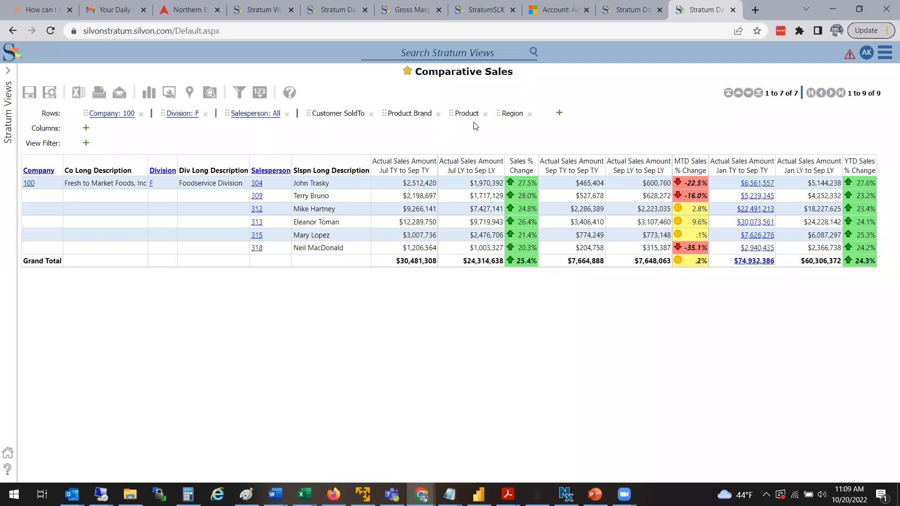
{"action": "left_click_drag", "start_coordinate": [463, 113], "coordinate": [180, 112]}
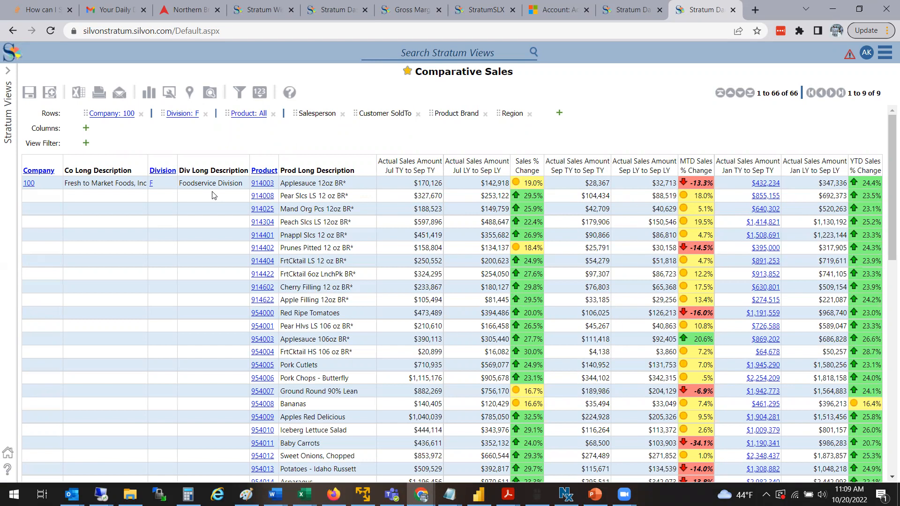
{"action": "left_click_drag", "start_coordinate": [302, 119], "coordinate": [188, 110]}
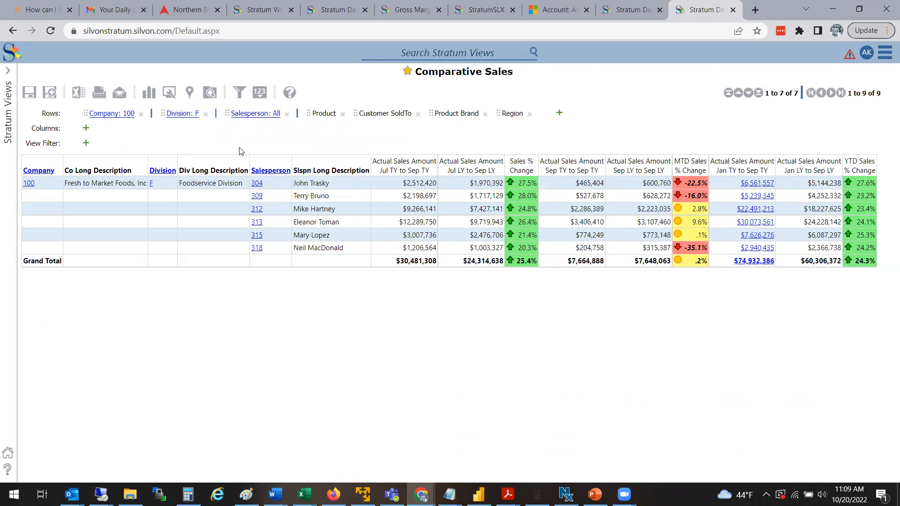
{"action": "left_click_drag", "start_coordinate": [370, 113], "coordinate": [179, 114]}
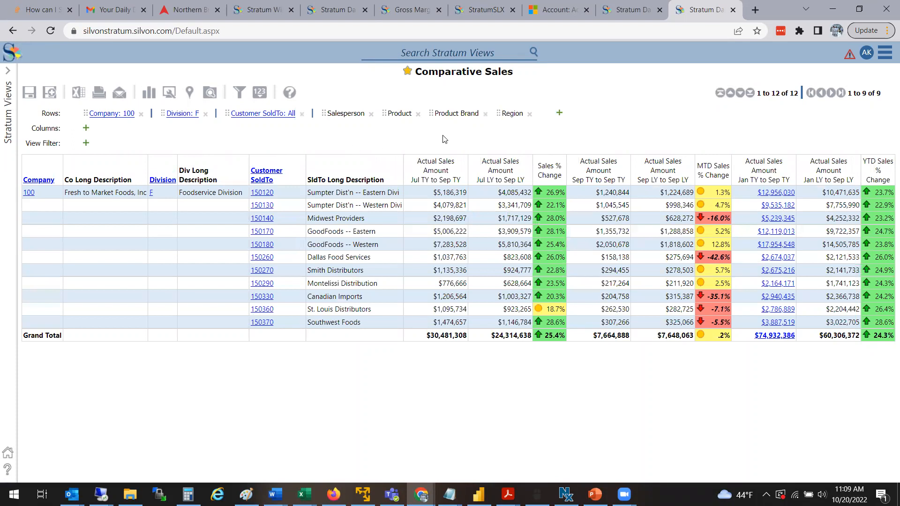
Step: Move Region ahead of Customer SoldTo in the rows and remove the Product Brand level
{"action": "left_click_drag", "start_coordinate": [512, 114], "coordinate": [414, 116]}
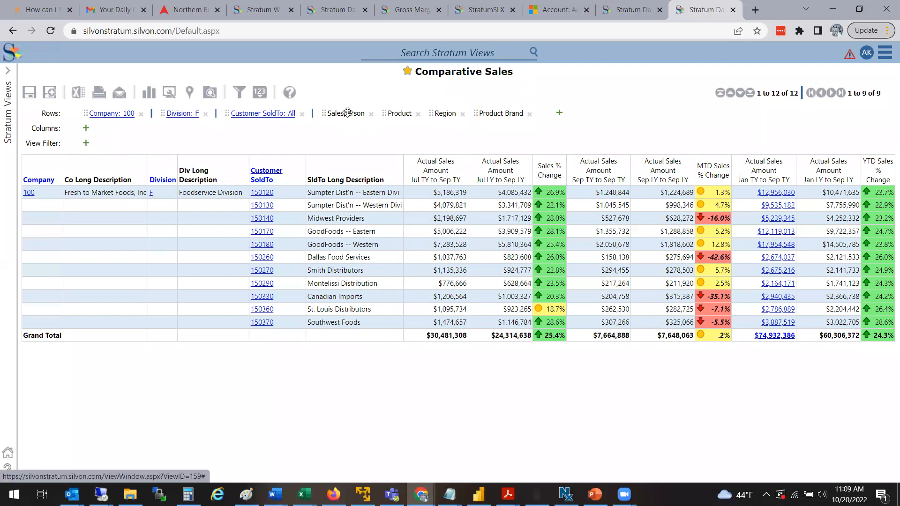
{"action": "left_click_drag", "start_coordinate": [445, 113], "coordinate": [344, 113]}
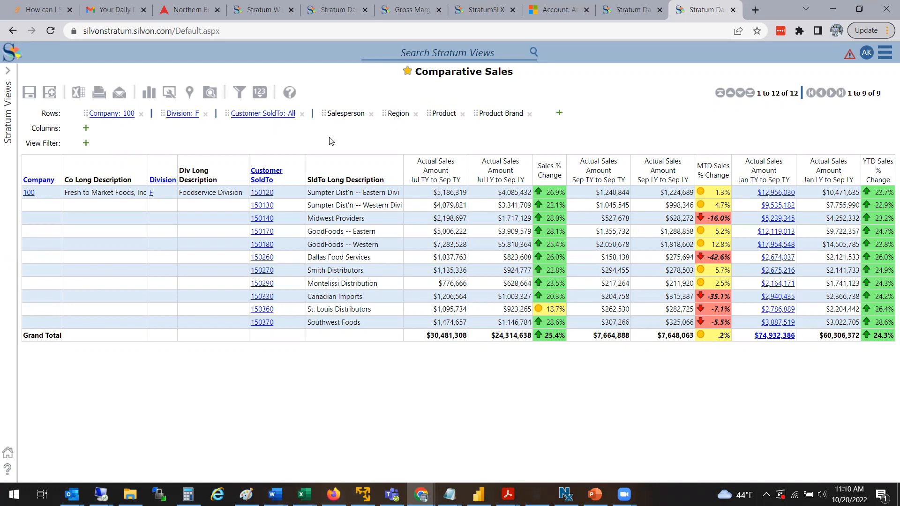
{"action": "left_click_drag", "start_coordinate": [399, 114], "coordinate": [261, 117]}
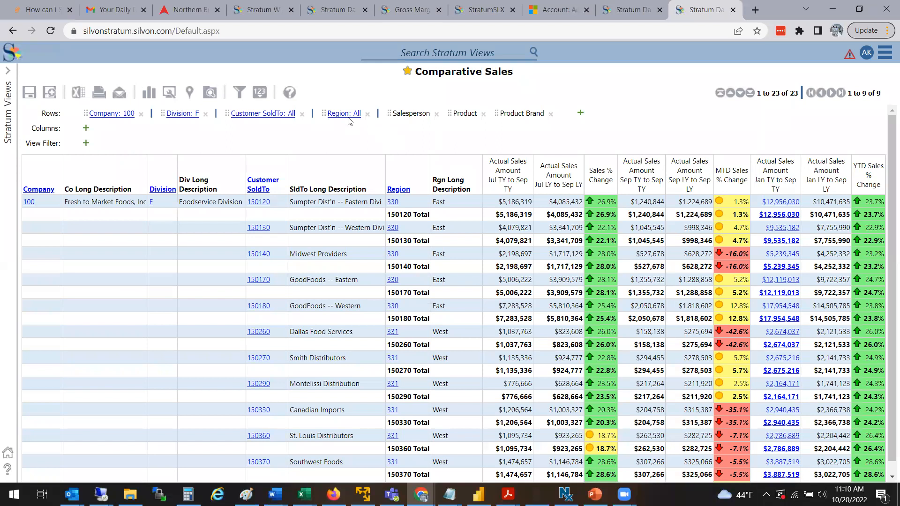
{"action": "left_click_drag", "start_coordinate": [345, 120], "coordinate": [196, 119]}
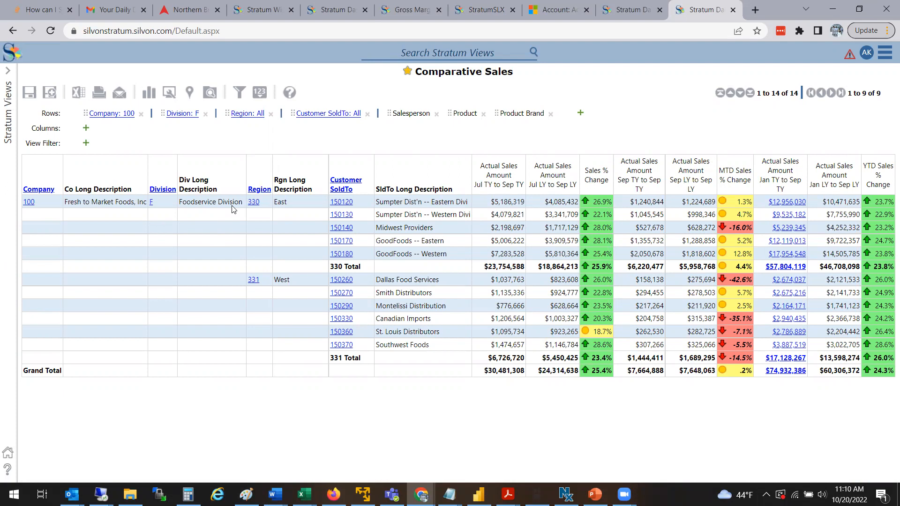
{"action": "left_click", "coordinate": [552, 115]}
{"action": "left_click", "coordinate": [515, 114]}
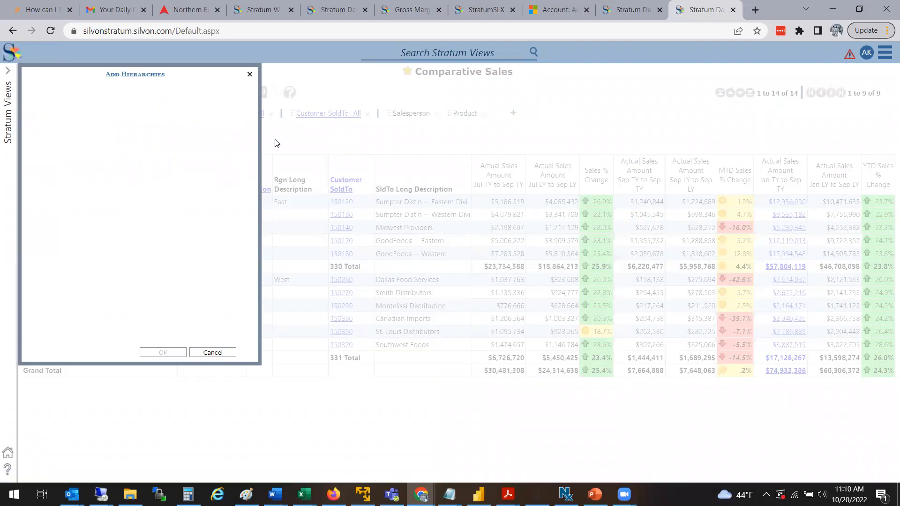
{"action": "left_click_drag", "start_coordinate": [252, 129], "coordinate": [237, 188]}
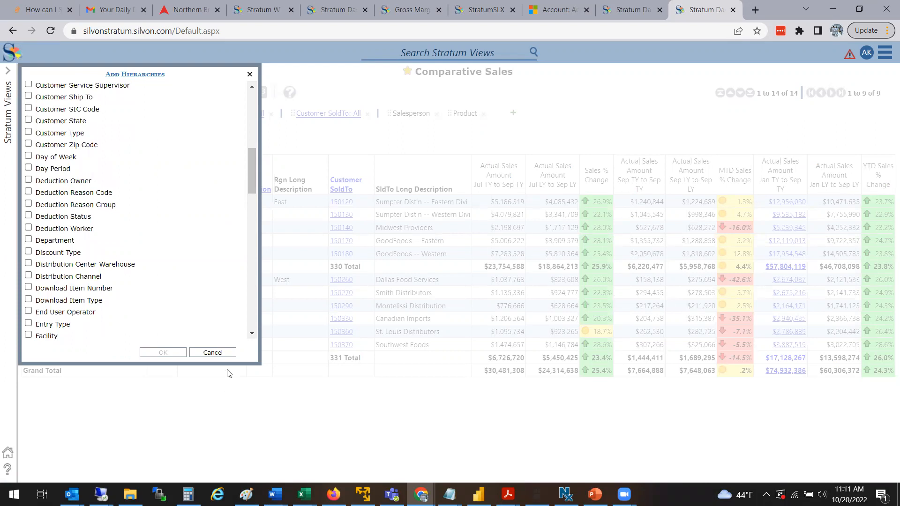
{"action": "left_click", "coordinate": [229, 354]}
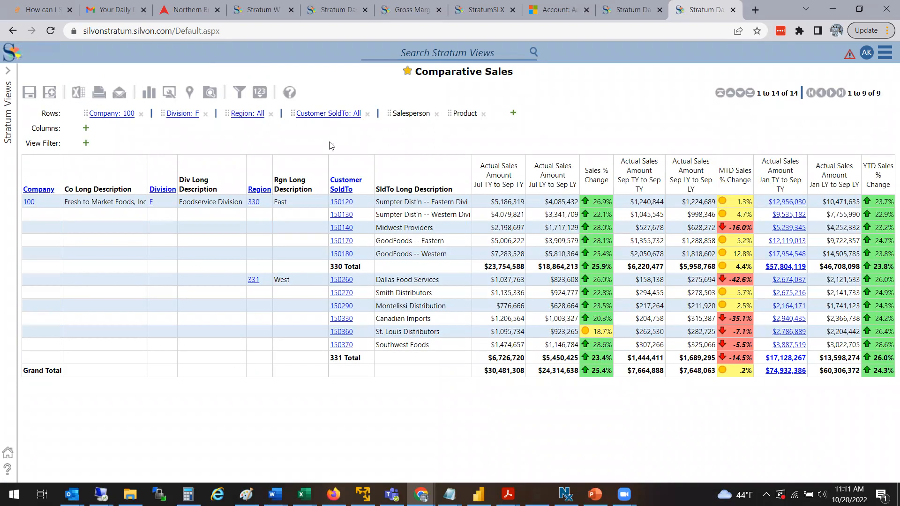
Step: Add the Customer Ship To hierarchy to the rows
{"action": "left_click", "coordinate": [513, 115]}
{"action": "left_click_drag", "start_coordinate": [252, 121], "coordinate": [246, 169]}
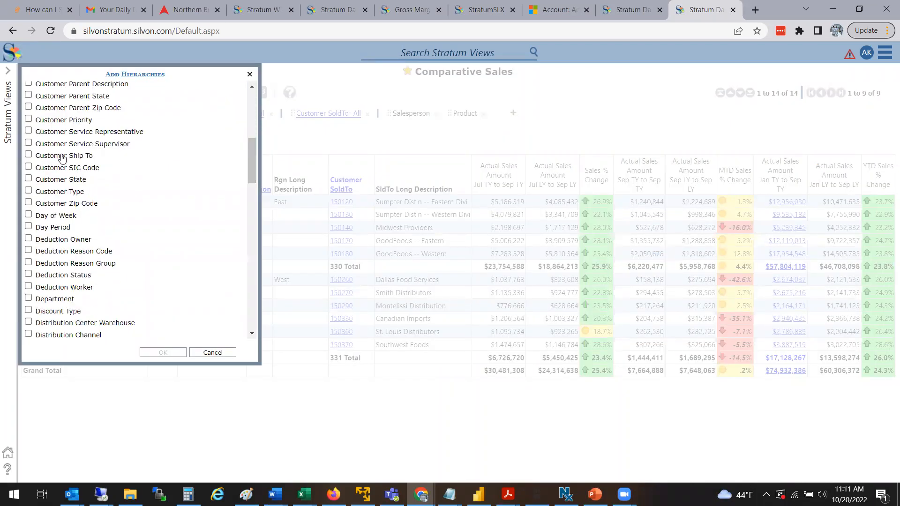
{"action": "left_click", "coordinate": [64, 156]}
{"action": "left_click", "coordinate": [162, 352]}
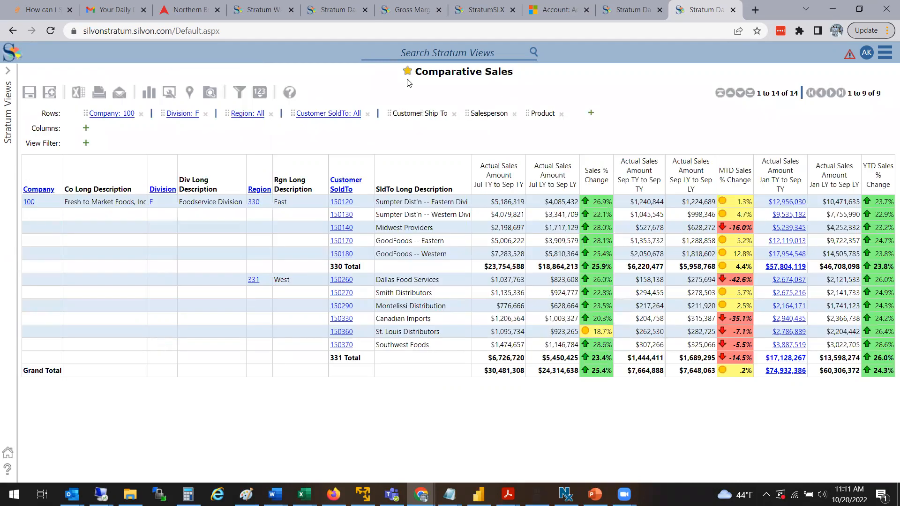
Step: Drill into Sumpter Dist'n -- Eastern Divi by Customer Ship To, and expand to all sold-to customers in the East region
{"action": "left_click", "coordinate": [347, 203]}
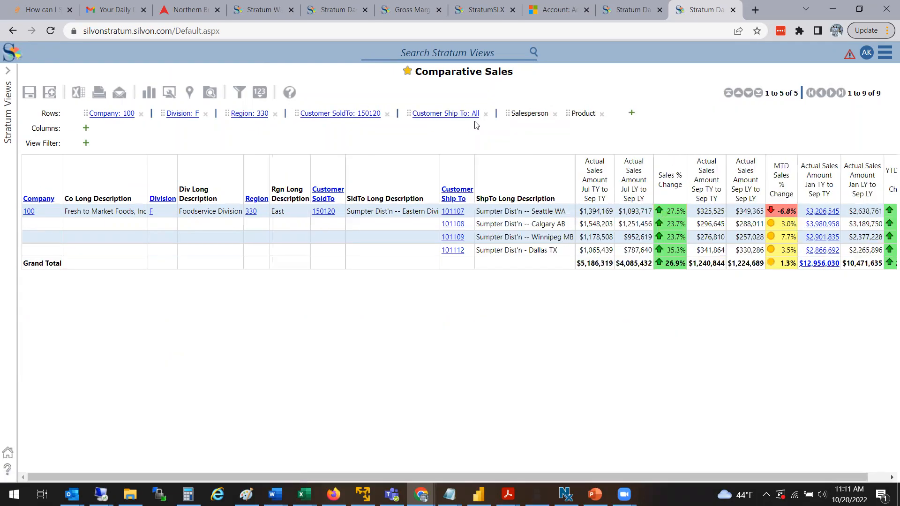
{"action": "left_click", "coordinate": [329, 211]}
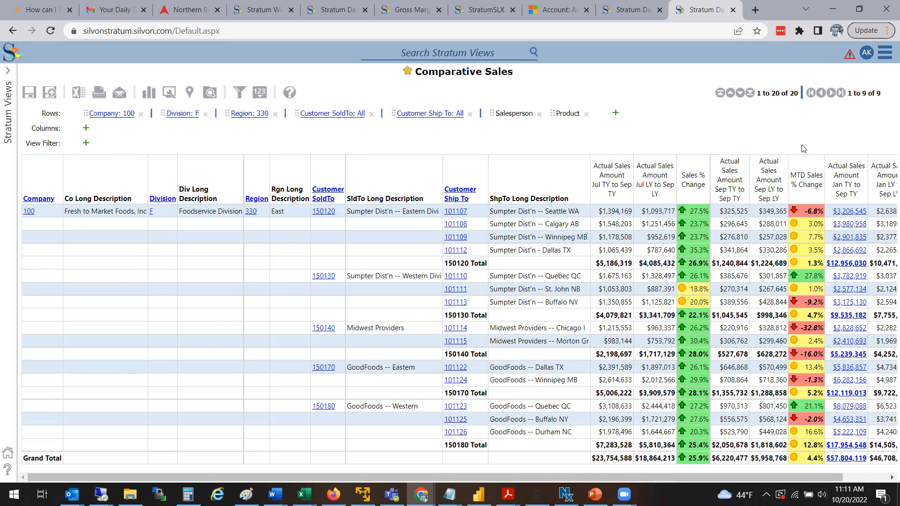
Step: Export the Comparative Sales view to Excel and return the rows to the all-companies level
{"action": "left_click", "coordinate": [79, 95]}
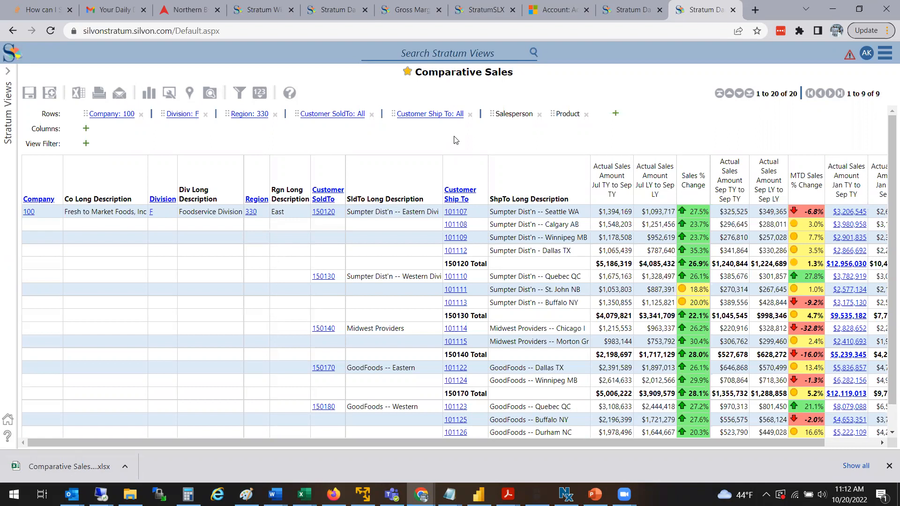
{"action": "left_click", "coordinate": [136, 114]}
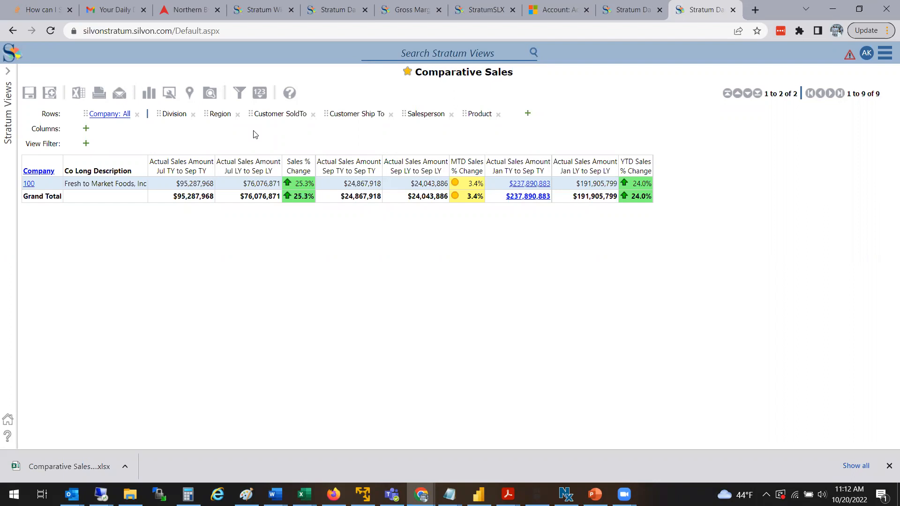
Step: Review the General and Grid Format display options of the view and leave them unchanged
{"action": "left_click", "coordinate": [170, 93]}
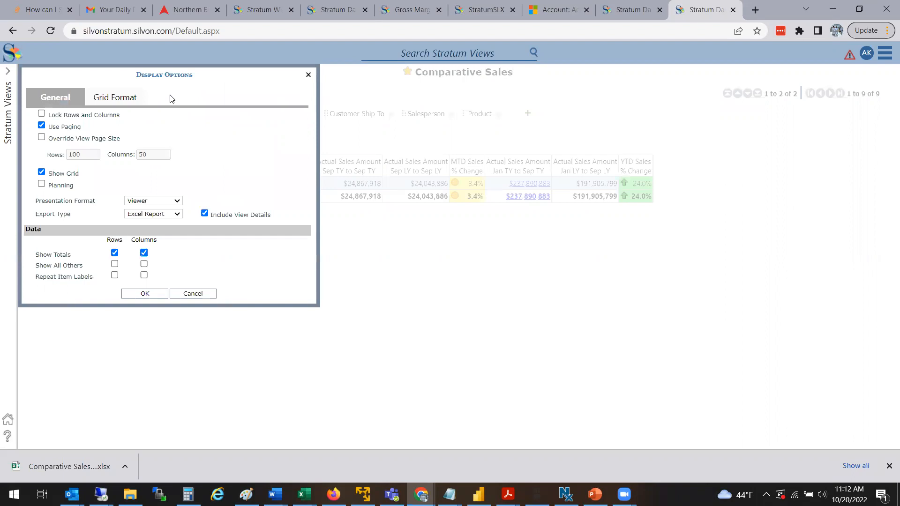
{"action": "left_click", "coordinate": [129, 99]}
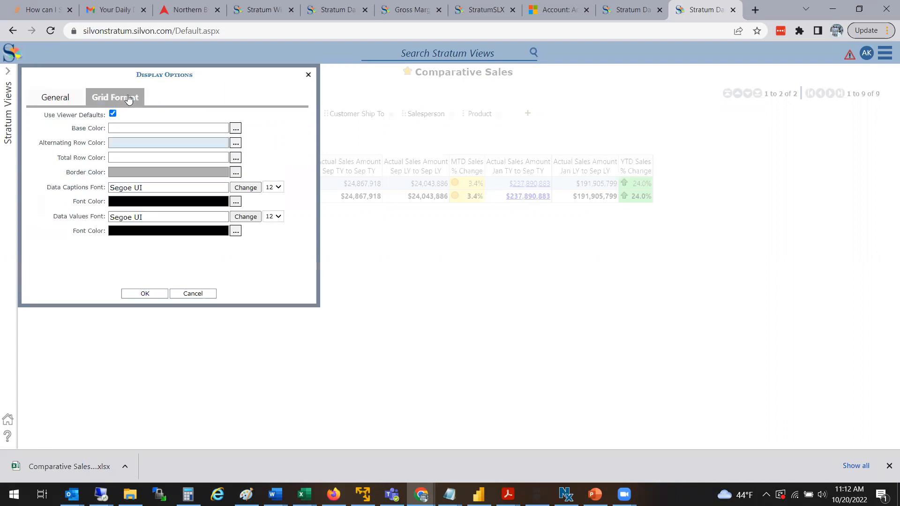
{"action": "left_click", "coordinate": [69, 100]}
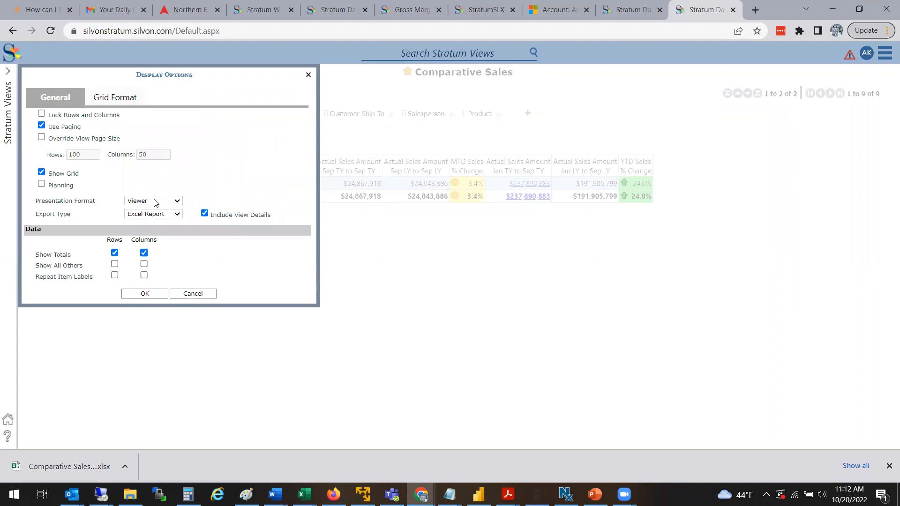
{"action": "left_click", "coordinate": [204, 294]}
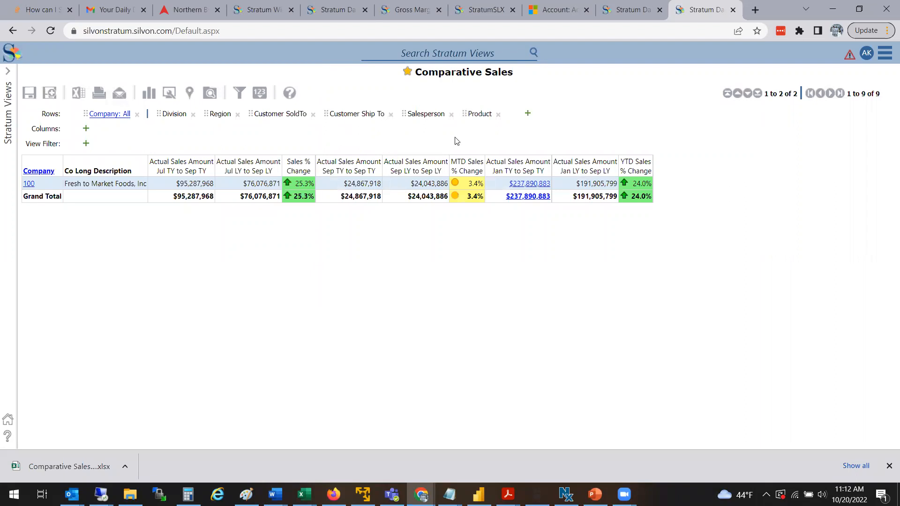
Step: Use View Explorer to place Customer SoldTo and Salesperson directly below Company in the rows, apply the change, and drill into company 100
{"action": "left_click", "coordinate": [209, 94]}
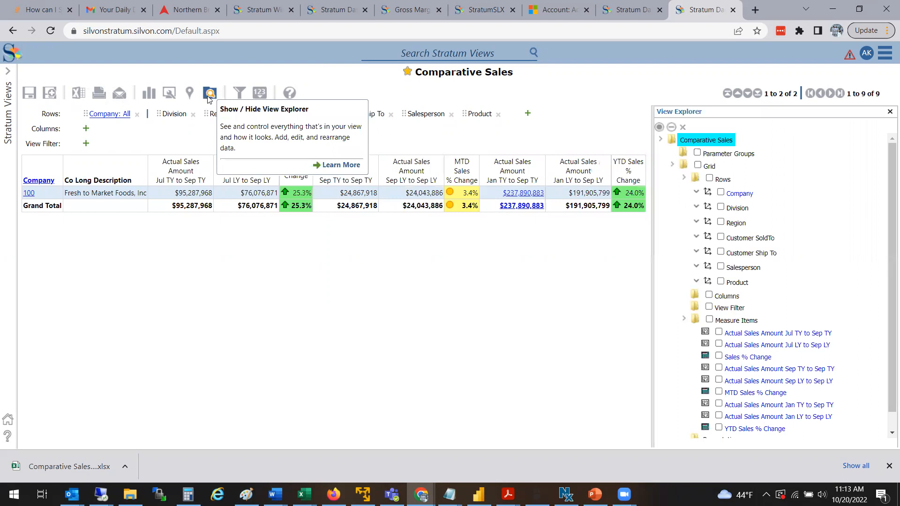
{"action": "mouse_move", "coordinate": [889, 176]}
{"action": "left_mouse_down"}
{"action": "mouse_move", "coordinate": [886, 185]}
{"action": "mouse_move", "coordinate": [885, 170]}
{"action": "left_mouse_up"}
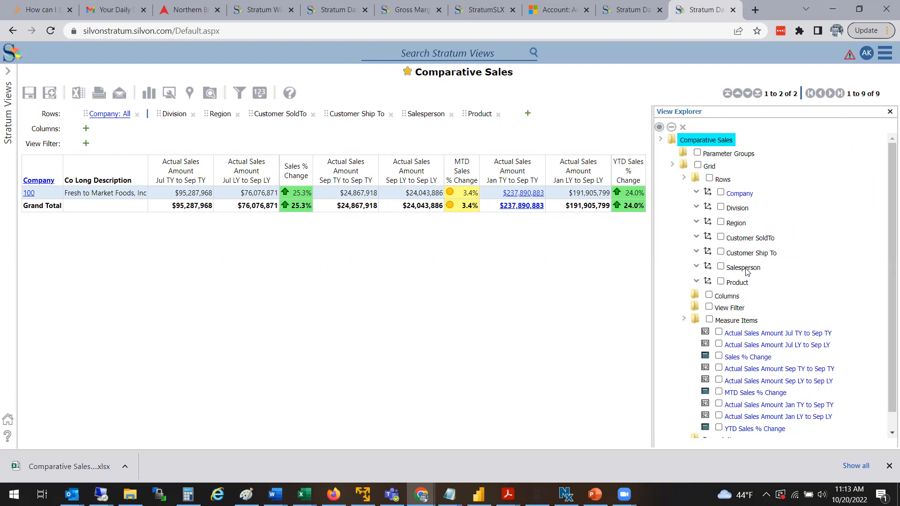
{"action": "left_click_drag", "start_coordinate": [746, 271], "coordinate": [737, 196]}
{"action": "left_click_drag", "start_coordinate": [751, 247], "coordinate": [734, 196]}
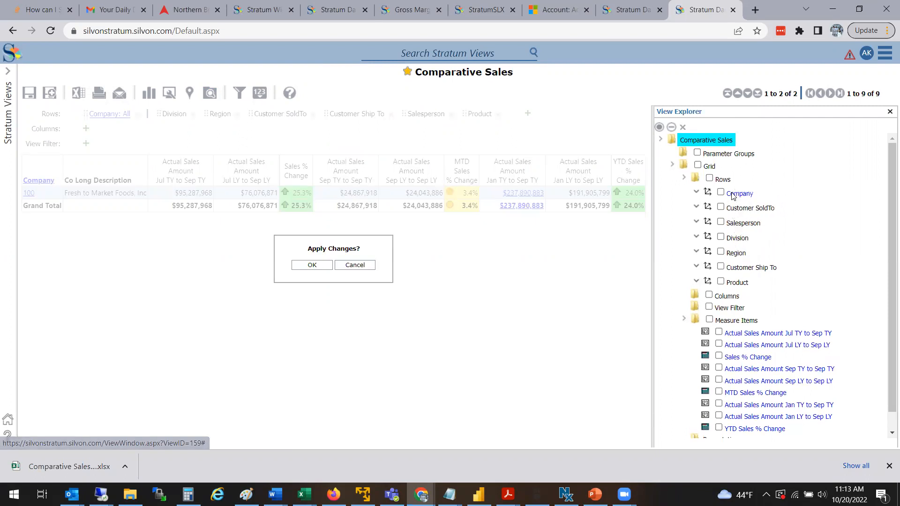
{"action": "left_click", "coordinate": [306, 265]}
{"action": "left_click", "coordinate": [29, 193]}
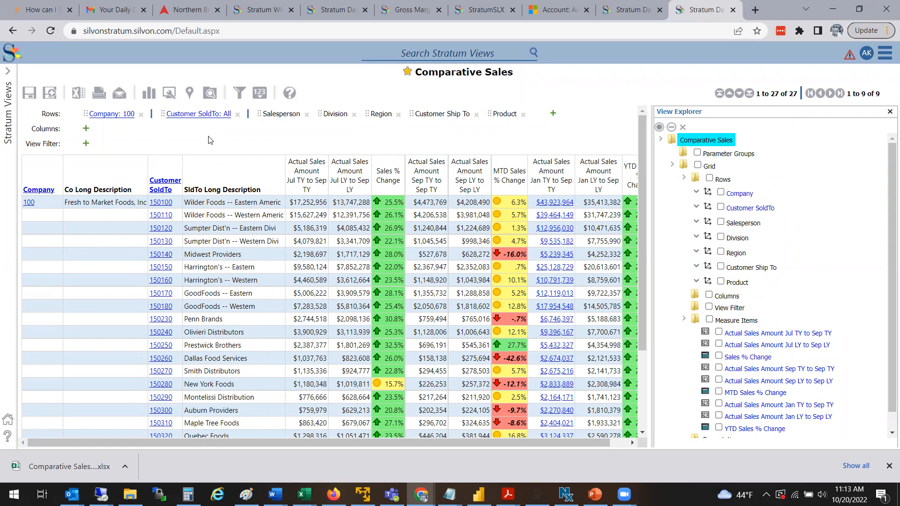
Step: Examine the hierarchies available for the rows in both Edit Rows and Add Hierarchies, without adding any
{"action": "right_click", "coordinate": [723, 181]}
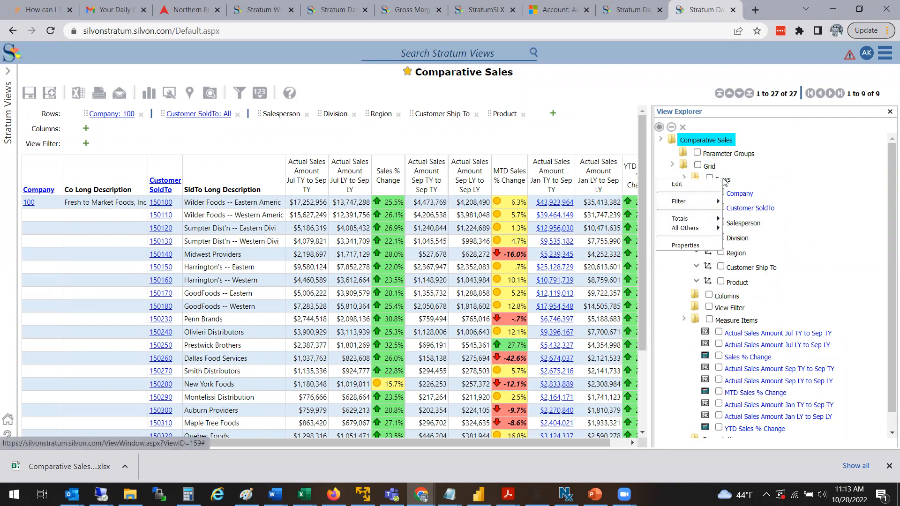
{"action": "left_click", "coordinate": [716, 181]}
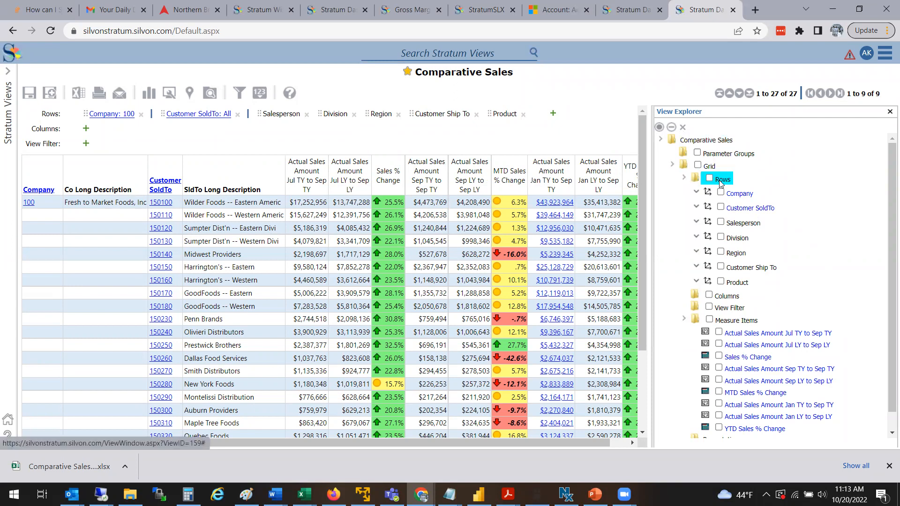
{"action": "right_click", "coordinate": [719, 180]}
{"action": "left_click", "coordinate": [675, 186]}
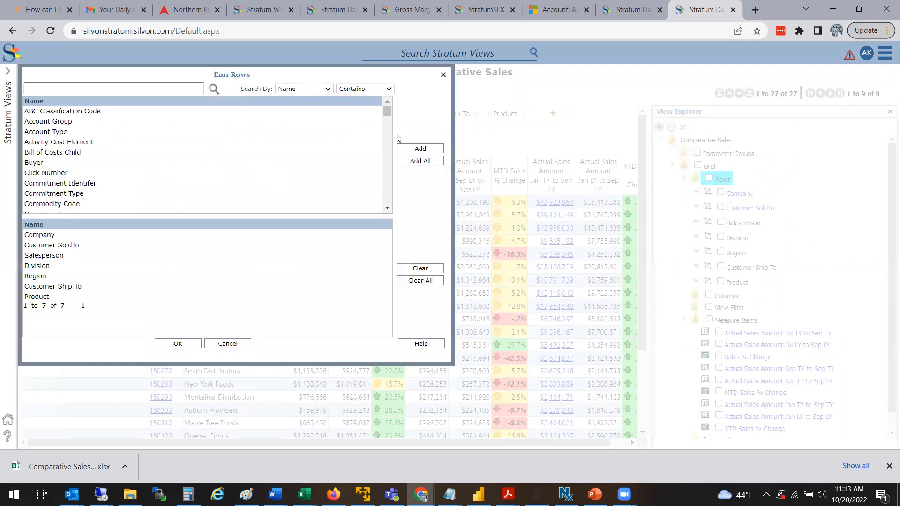
{"action": "mouse_move", "coordinate": [389, 110]}
{"action": "left_mouse_down"}
{"action": "mouse_move", "coordinate": [388, 132]}
{"action": "mouse_move", "coordinate": [389, 125]}
{"action": "left_mouse_up"}
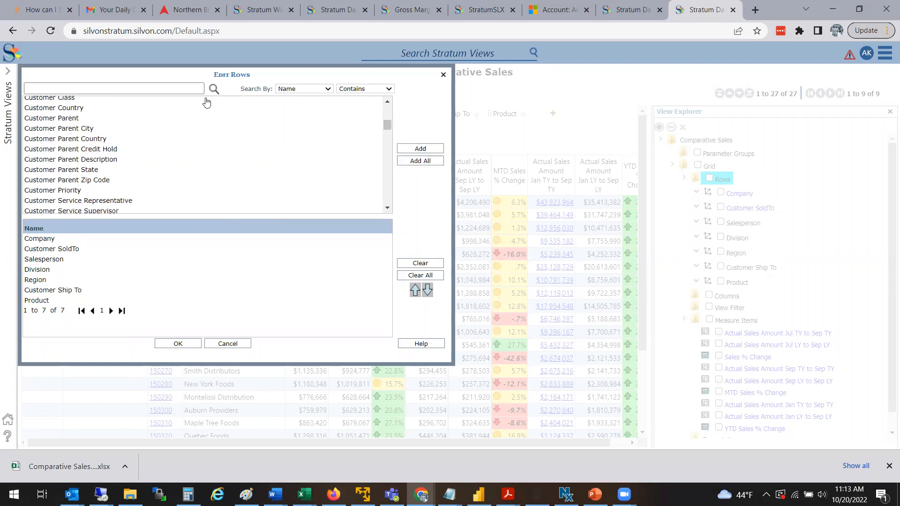
{"action": "left_click", "coordinate": [230, 345]}
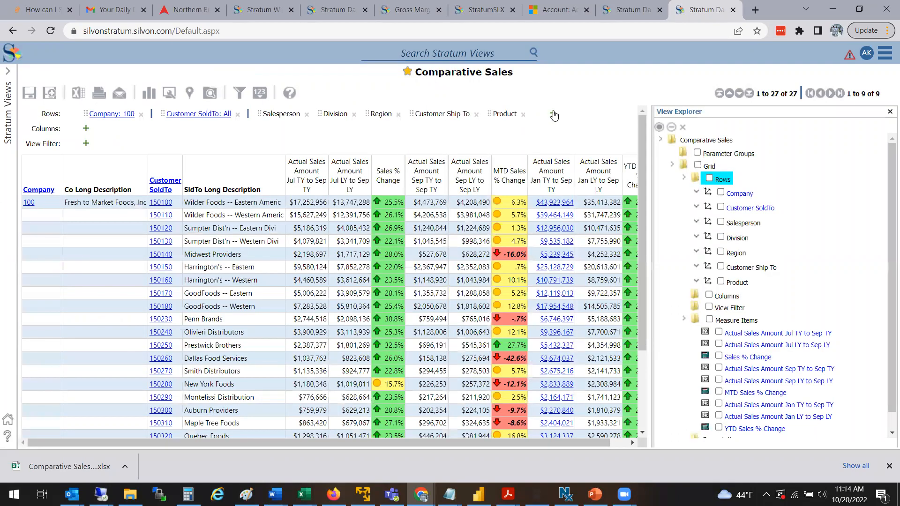
{"action": "left_click", "coordinate": [553, 114]}
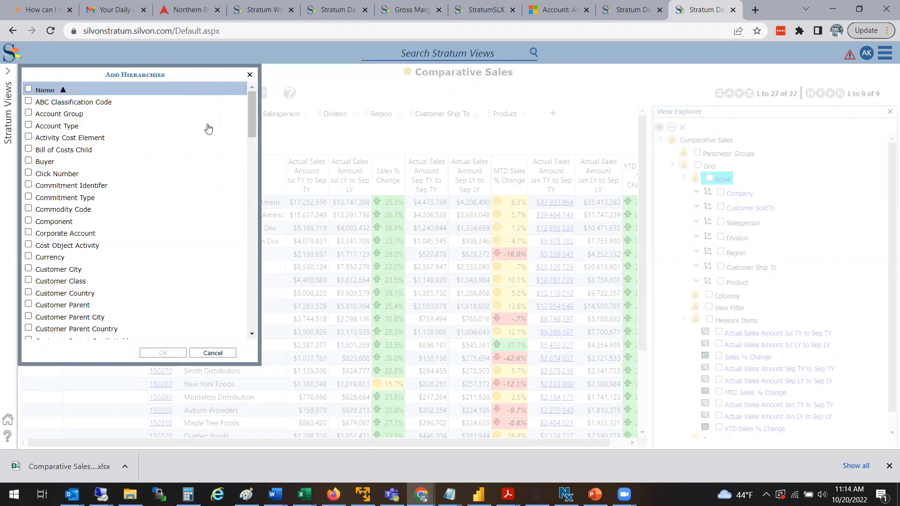
{"action": "left_click", "coordinate": [228, 354]}
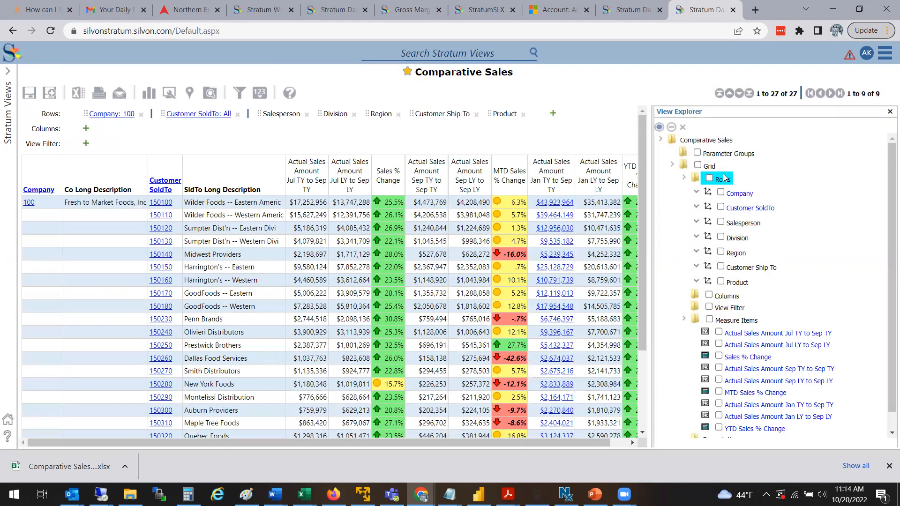
Step: Search the Edit Rows hierarchies for names containing "order" and close the dialog without changes
{"action": "right_click", "coordinate": [724, 178]}
{"action": "left_click", "coordinate": [677, 181]}
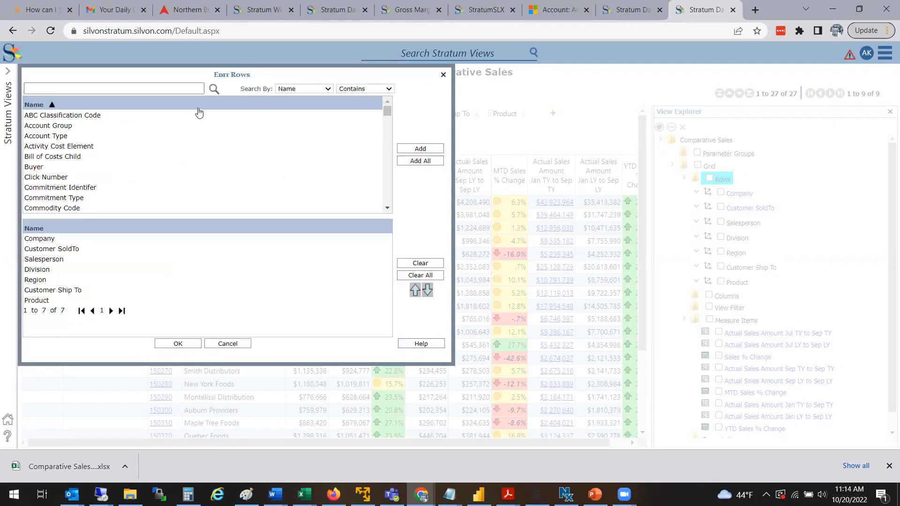
{"action": "left_click", "coordinate": [185, 91]}
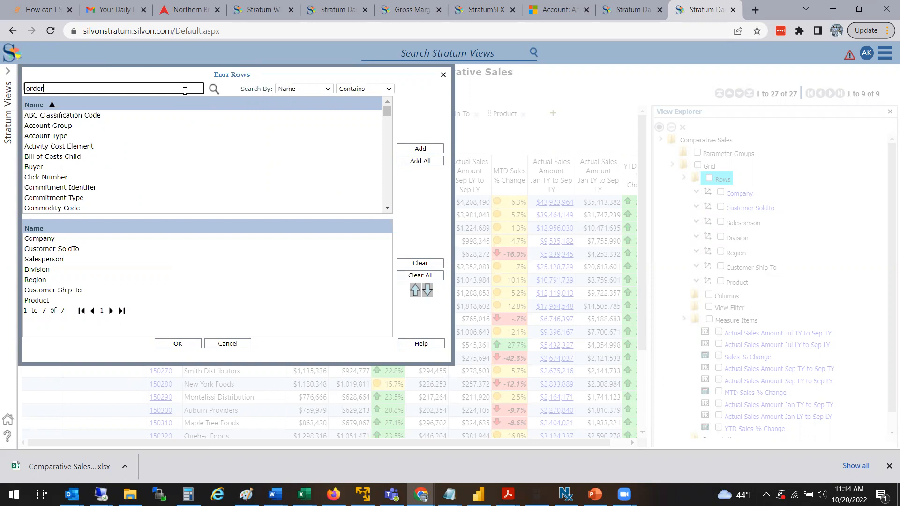
{"action": "key", "text": "Return"}
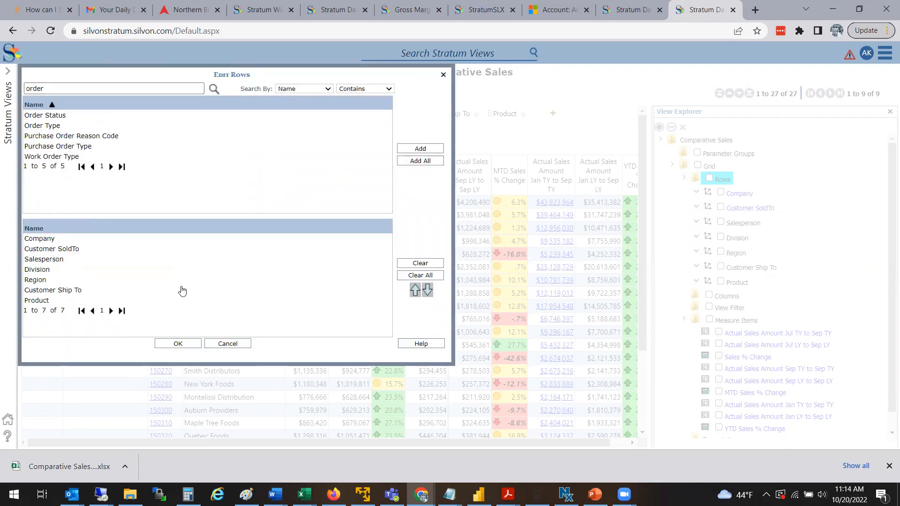
{"action": "left_click", "coordinate": [479, 118]}
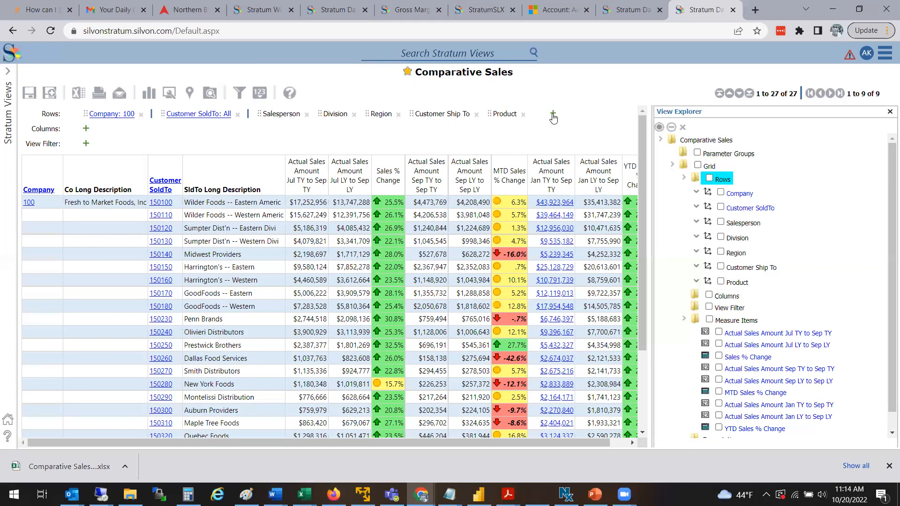
Step: Browse the Add Hierarchies list for the rows and close it without selecting anything
{"action": "left_click", "coordinate": [553, 113]}
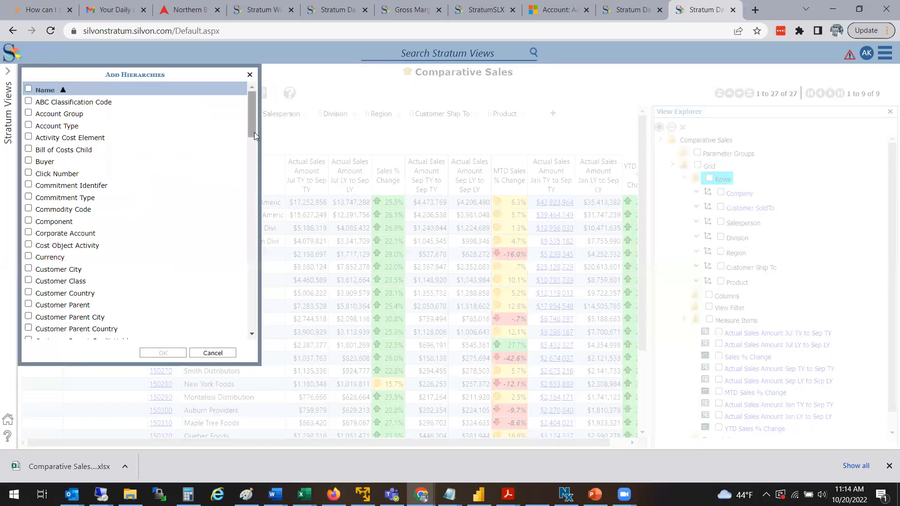
{"action": "left_click", "coordinate": [254, 220]}
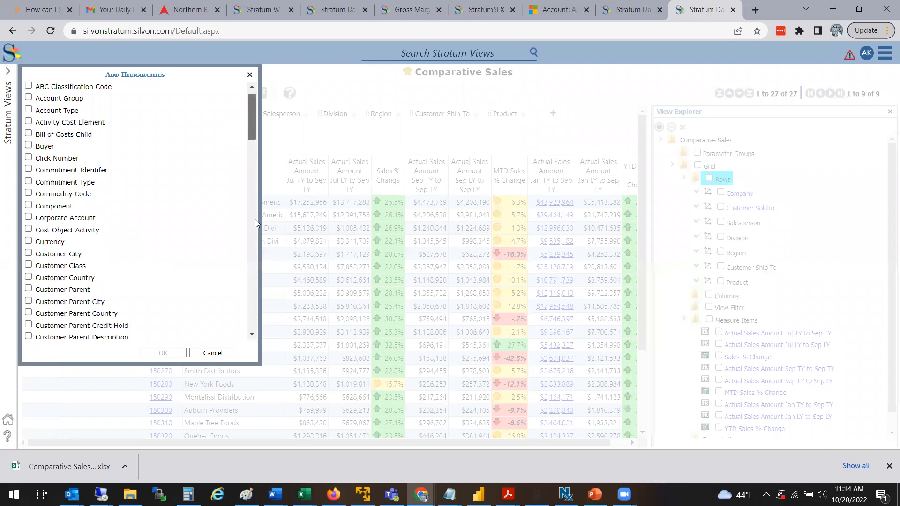
{"action": "left_click_drag", "start_coordinate": [243, 241], "coordinate": [257, 272]}
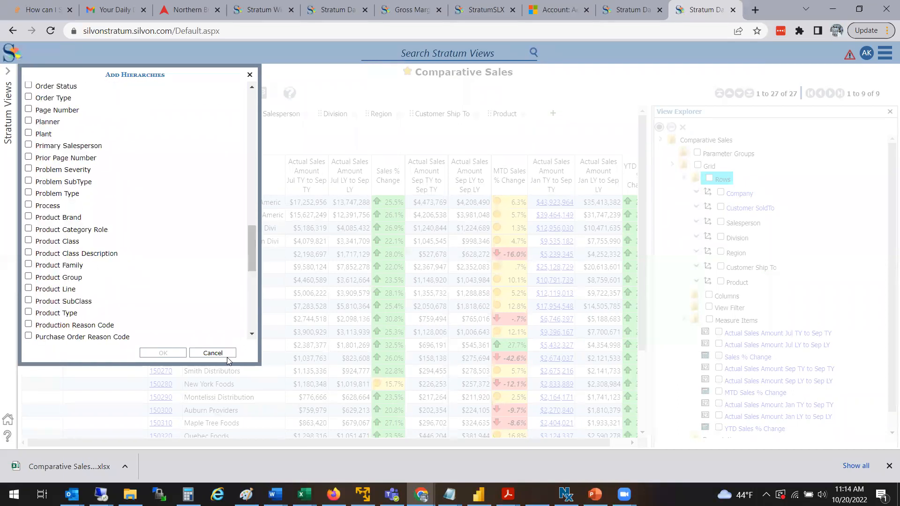
{"action": "left_click", "coordinate": [226, 356]}
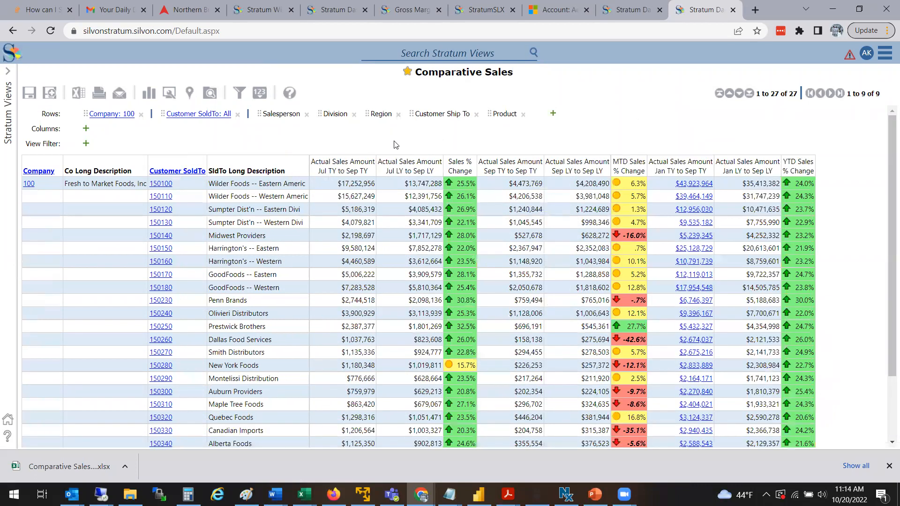
{"action": "left_click", "coordinate": [553, 114]}
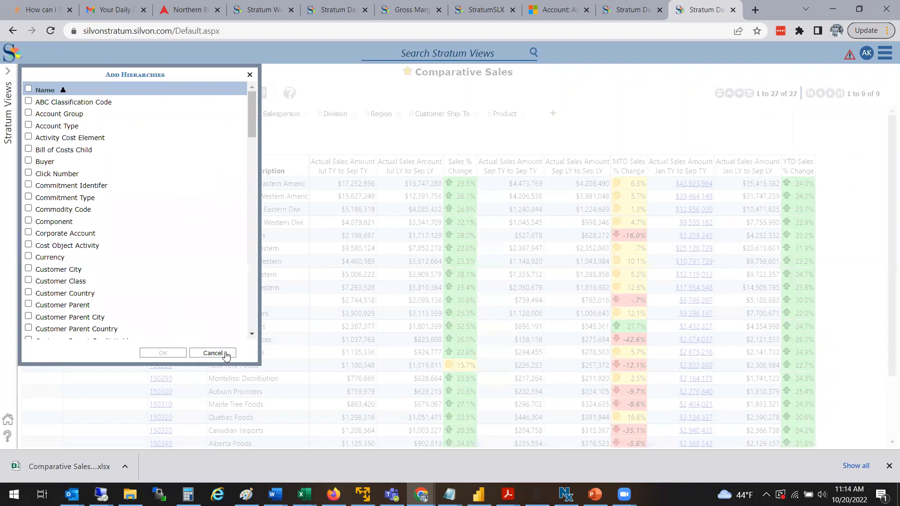
{"action": "left_click", "coordinate": [250, 75]}
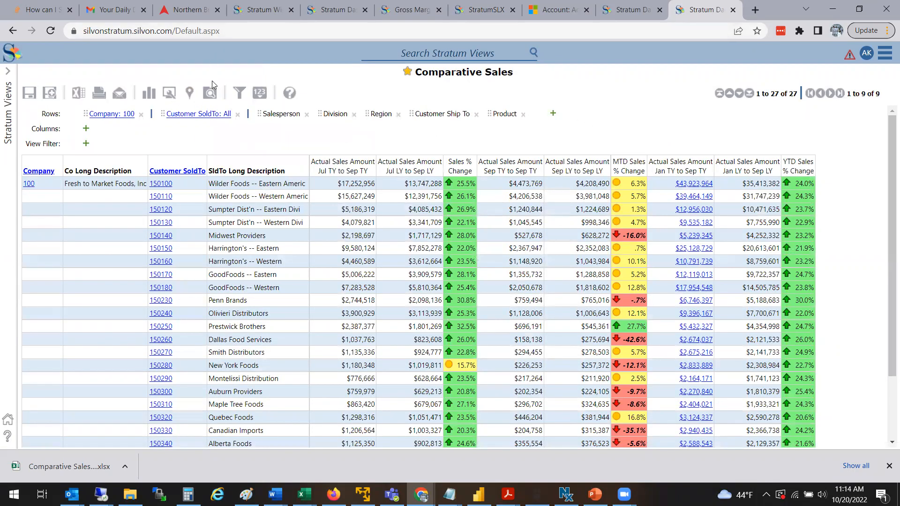
Step: In View Explorer, hide the measures Actual Sales Amount Jul TY to Sep TY, Actual Sales Amount Jul LY to Sep LY and Sales % Change
{"action": "left_click", "coordinate": [210, 93]}
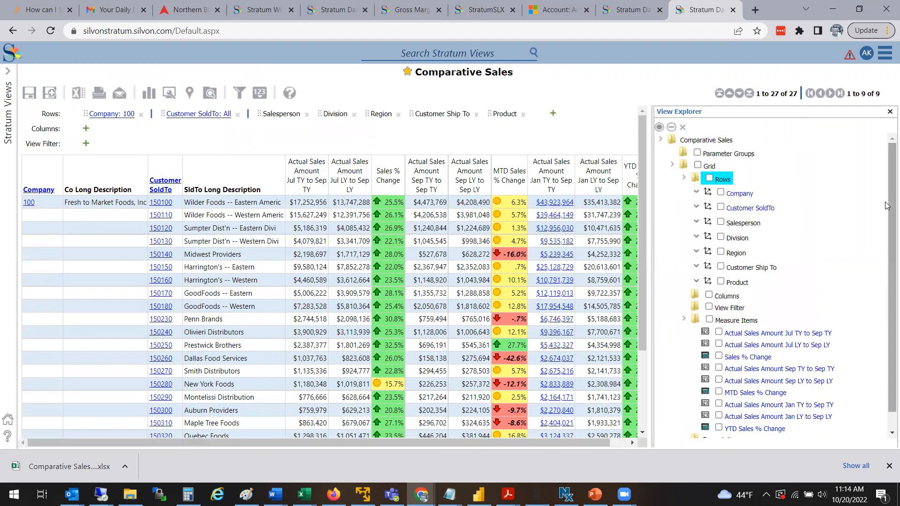
{"action": "scroll", "coordinate": [887, 206], "scroll_direction": "down", "scroll_amount": 1}
{"action": "scroll", "coordinate": [887, 217], "scroll_direction": "up", "scroll_amount": 1}
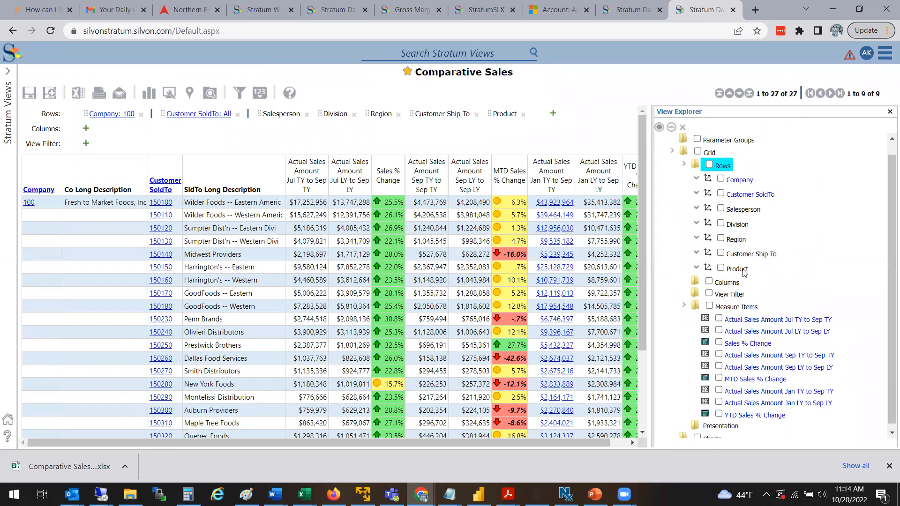
{"action": "left_click", "coordinate": [718, 368]}
{"action": "left_click", "coordinate": [718, 377]}
{"action": "left_click", "coordinate": [718, 390]}
{"action": "left_click", "coordinate": [718, 402]}
{"action": "left_click", "coordinate": [719, 414]}
{"action": "left_click", "coordinate": [719, 414]}
{"action": "left_click", "coordinate": [723, 308]}
{"action": "left_click", "coordinate": [718, 319]}
{"action": "left_click", "coordinate": [719, 330]}
{"action": "left_click", "coordinate": [719, 342]}
{"action": "left_click", "coordinate": [718, 367]}
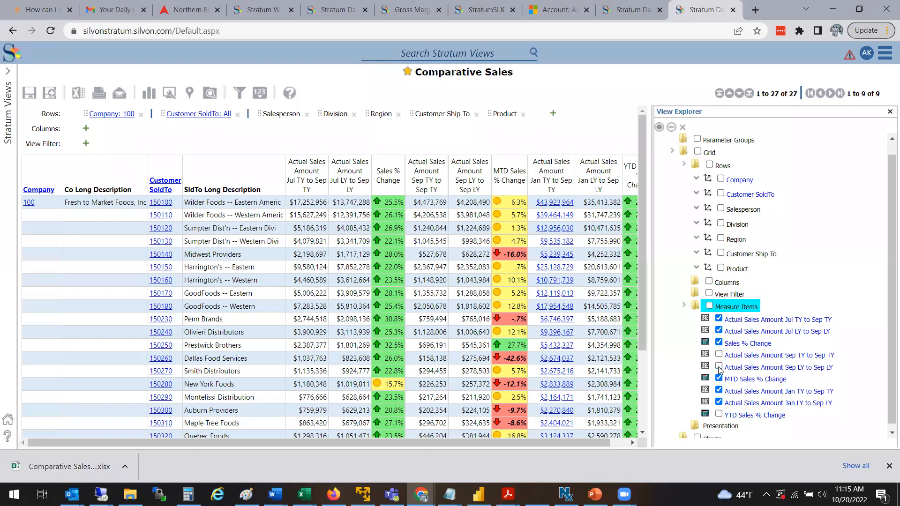
{"action": "left_click", "coordinate": [719, 378]}
{"action": "left_click", "coordinate": [718, 389]}
{"action": "left_click", "coordinate": [718, 402]}
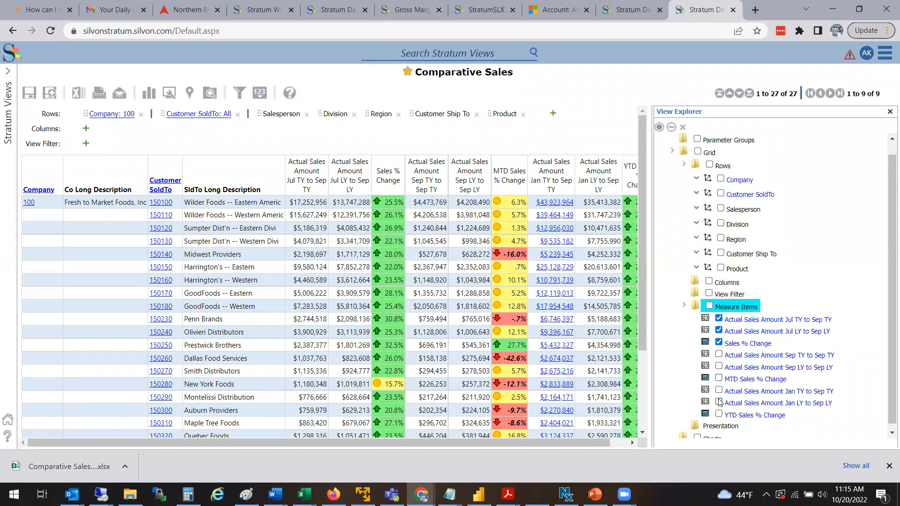
{"action": "left_click", "coordinate": [670, 130]}
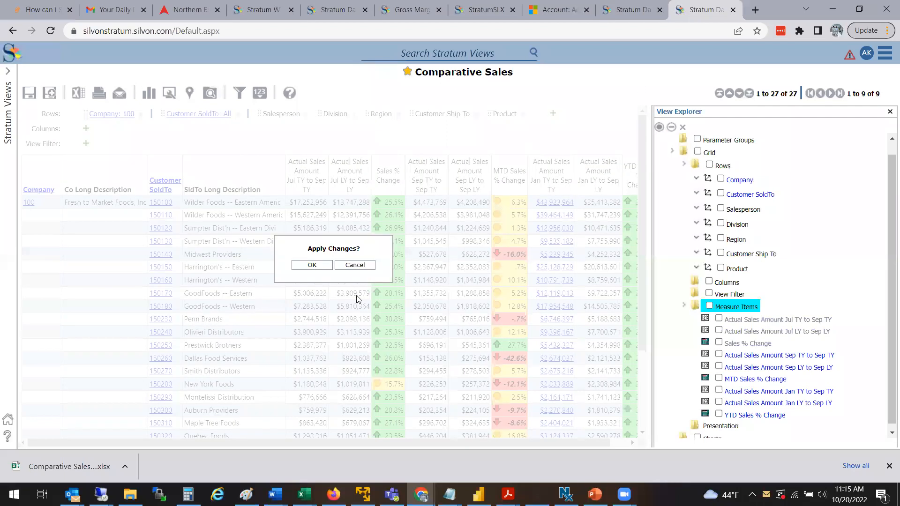
{"action": "left_click", "coordinate": [321, 264]}
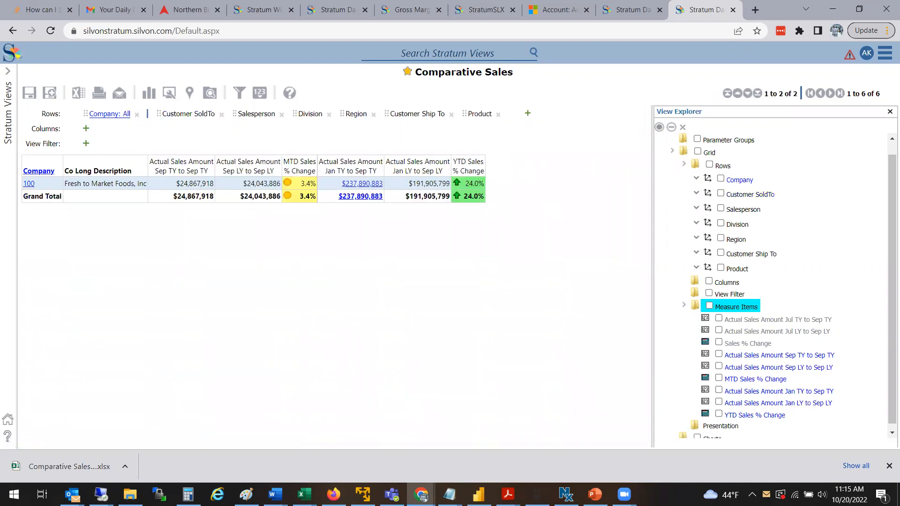
Step: Switch to the PowerPoint presentation and advance to the Navigation Area slide
{"action": "left_click", "coordinate": [594, 494]}
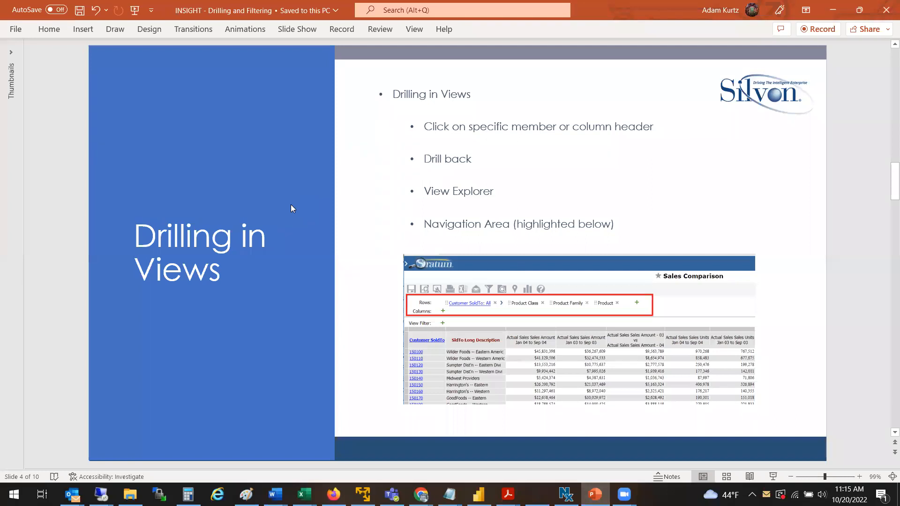
{"action": "scroll", "coordinate": [244, 364], "scroll_direction": "down", "scroll_amount": 1}
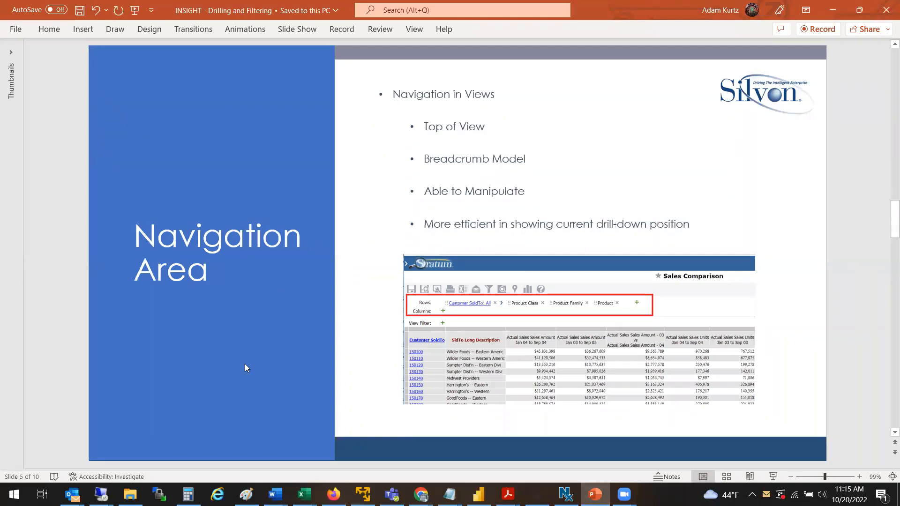
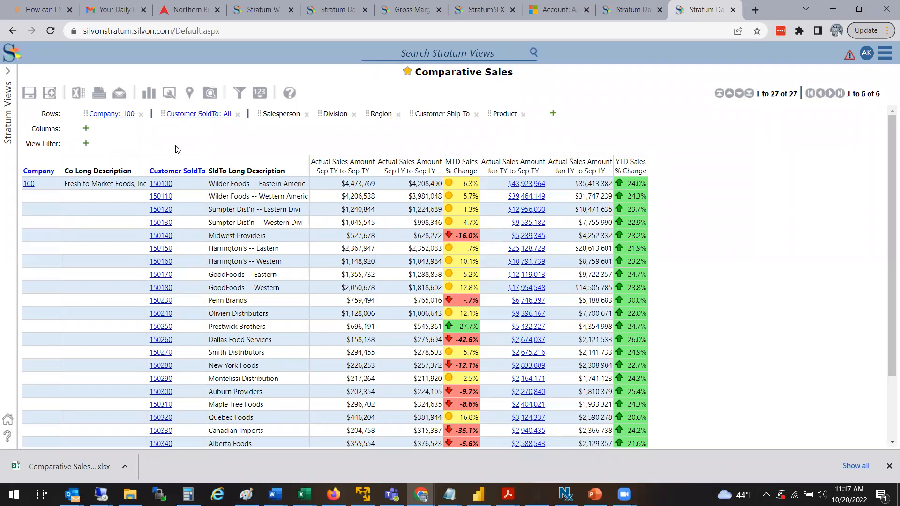
Step: Open the filter member selection for Customer SoldTo and look through the list of customers
{"action": "right_click", "coordinate": [188, 176]}
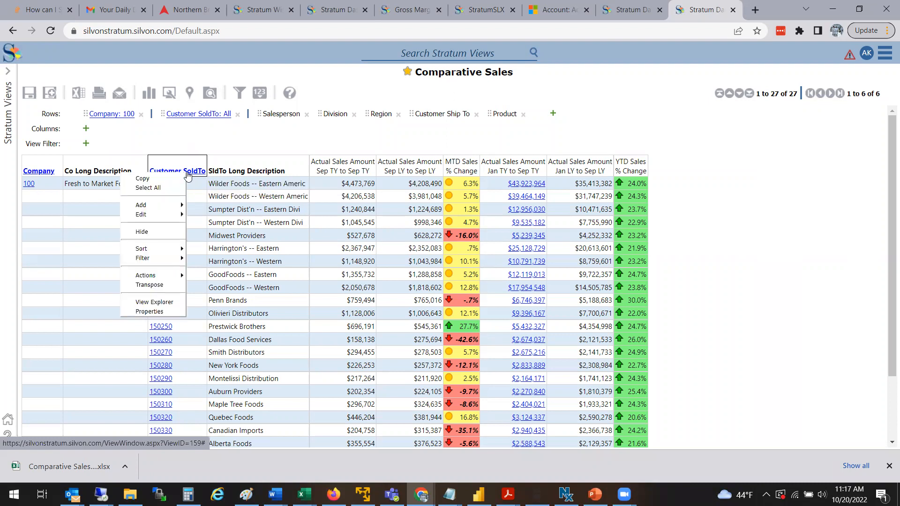
{"action": "mouse_move", "coordinate": [173, 261]}
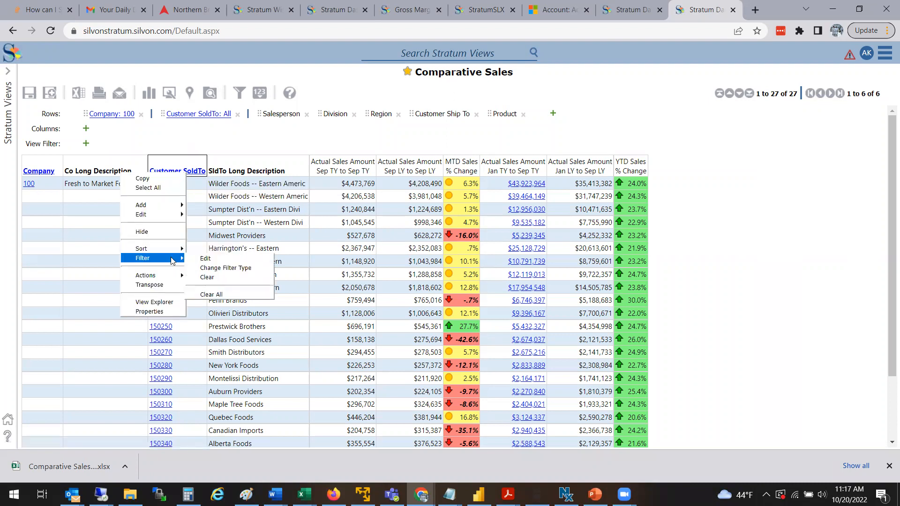
{"action": "left_click", "coordinate": [205, 259]}
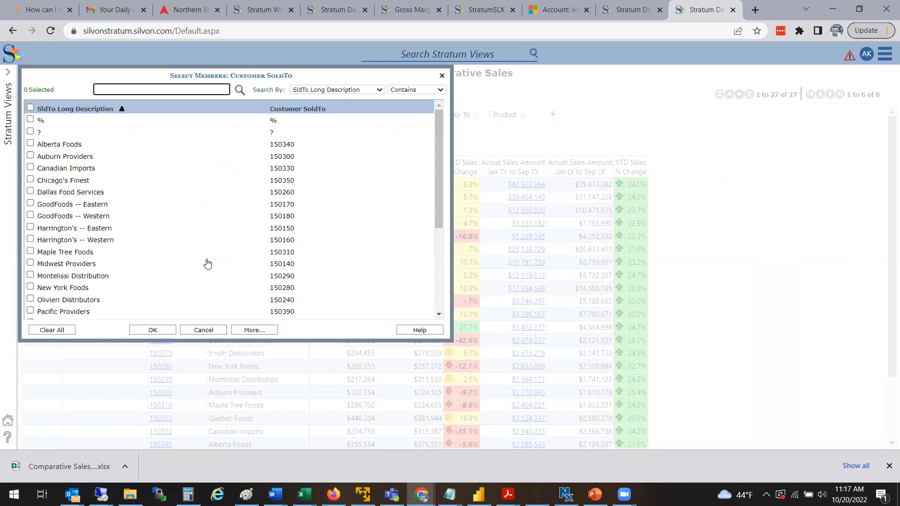
{"action": "left_click", "coordinate": [438, 266]}
{"action": "left_click_drag", "start_coordinate": [438, 266], "coordinate": [438, 164]}
{"action": "scroll", "coordinate": [210, 131], "scroll_direction": "up", "scroll_amount": 3}
Step: Review the available search fields and search the Customer SoldTo members for "new" by SldTo Long Description
{"action": "type", "text": "new"}
{"action": "left_click", "coordinate": [354, 93]}
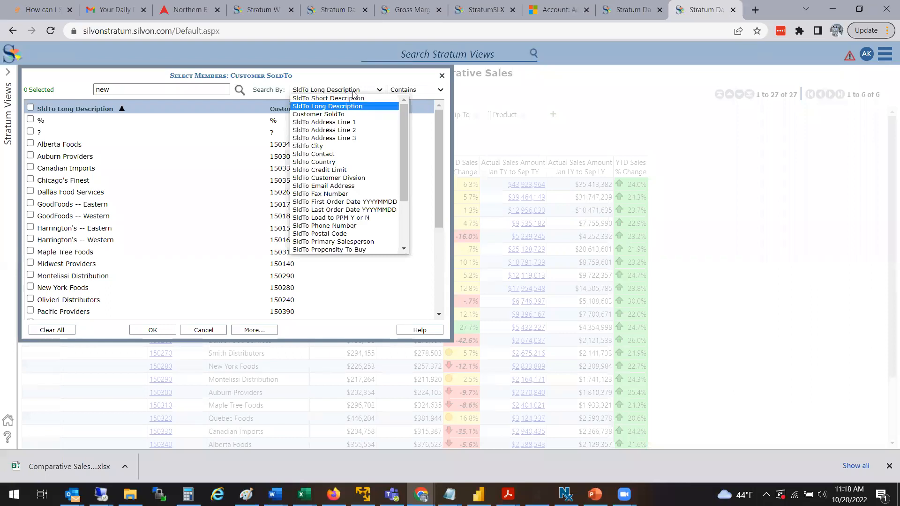
{"action": "left_click", "coordinate": [355, 93]}
{"action": "left_click", "coordinate": [354, 93]}
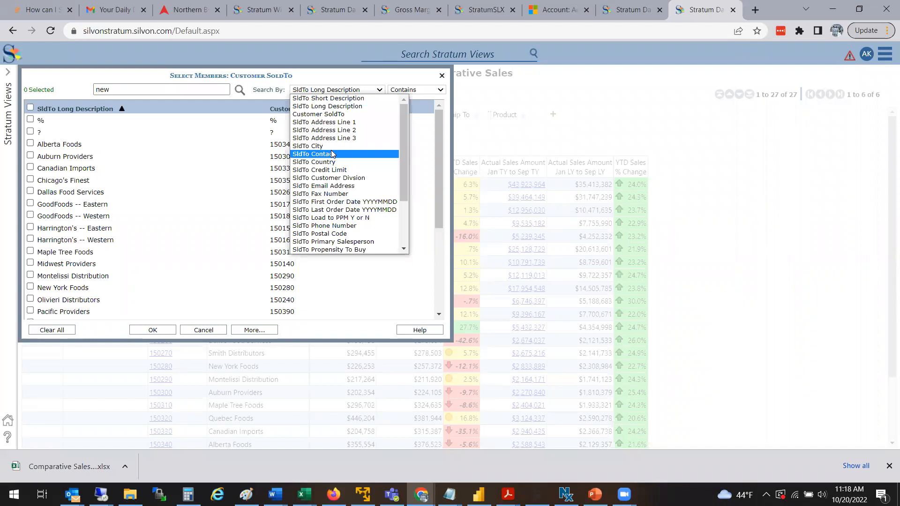
{"action": "left_click_drag", "start_coordinate": [404, 187], "coordinate": [401, 204]}
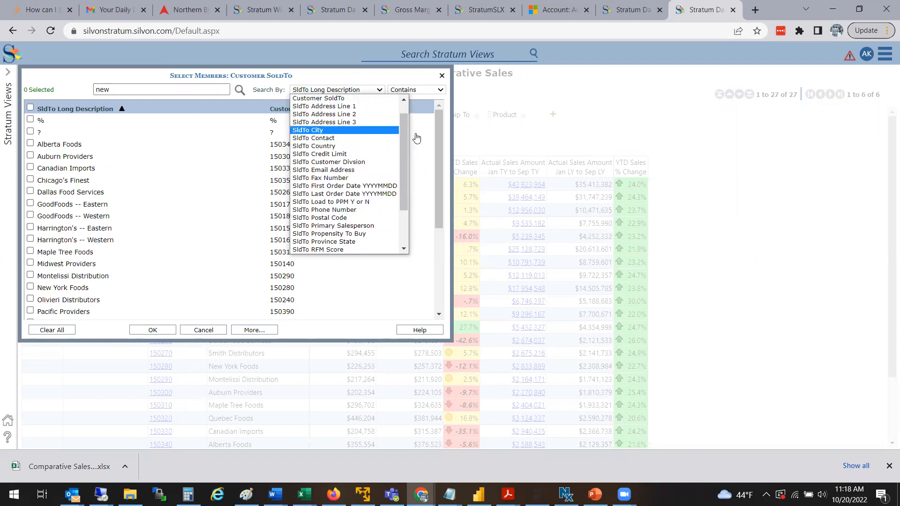
{"action": "left_click", "coordinate": [403, 109]}
{"action": "left_click", "coordinate": [341, 106]}
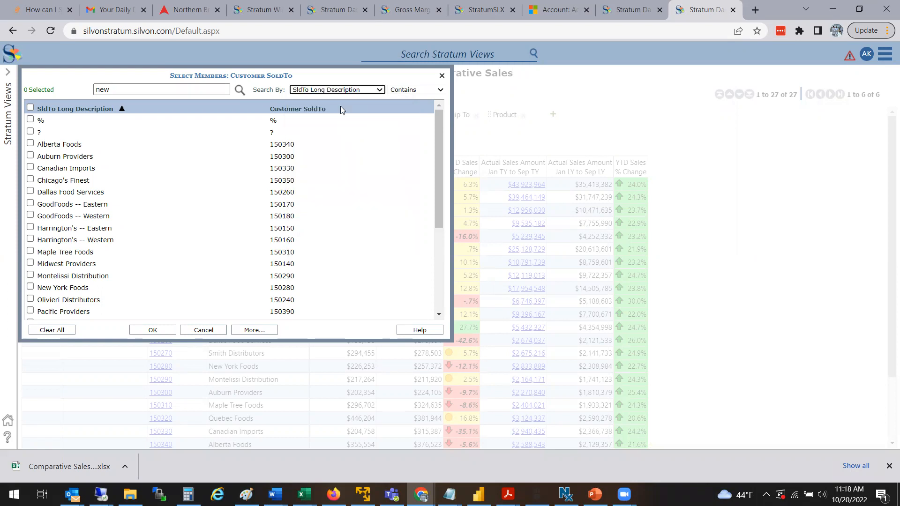
{"action": "left_click", "coordinate": [240, 90]}
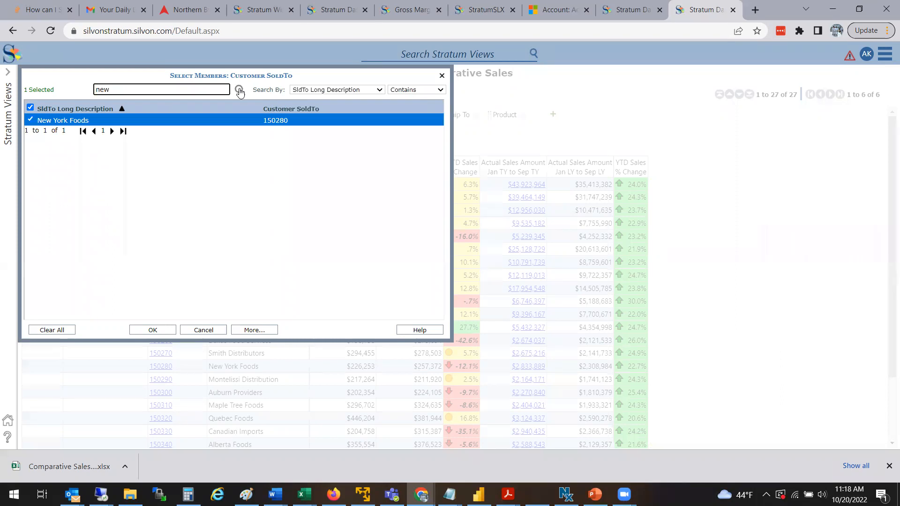
Step: Search the members for "good" instead and filter Customer SoldTo to GoodFoods -- Eastern and GoodFoods -- Western
{"action": "key", "text": "BackSpace"}
{"action": "key", "text": "BackSpace"}
{"action": "key", "text": "BackSpace"}
{"action": "left_click", "coordinate": [242, 94]}
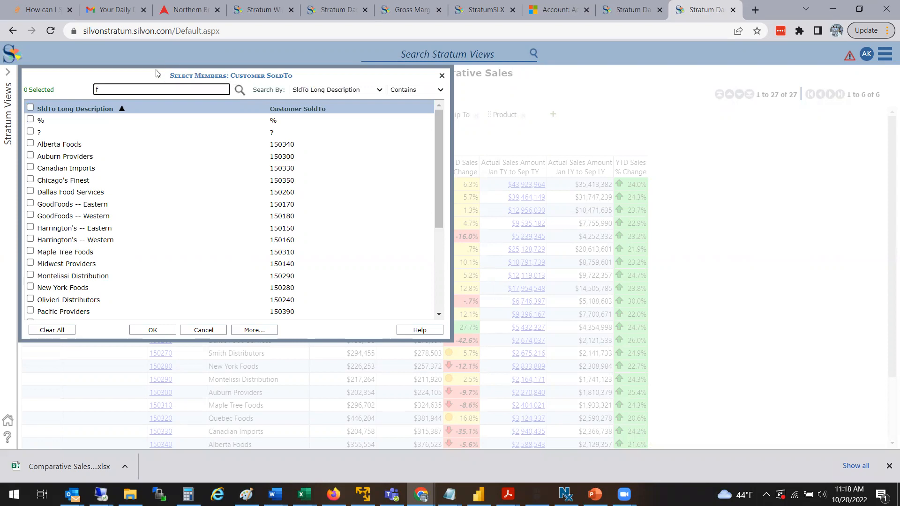
{"action": "type", "text": "good"}
{"action": "left_click", "coordinate": [239, 90]}
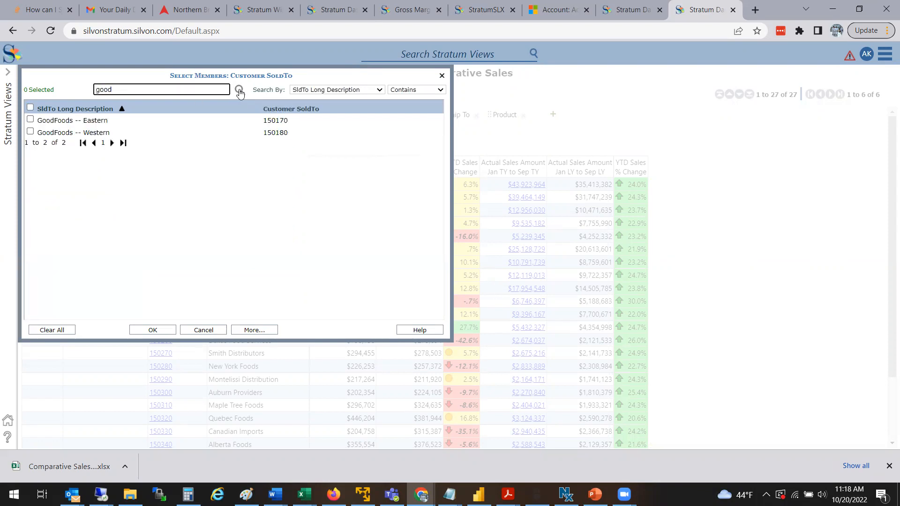
{"action": "left_click", "coordinate": [215, 122]}
{"action": "left_click", "coordinate": [216, 132]}
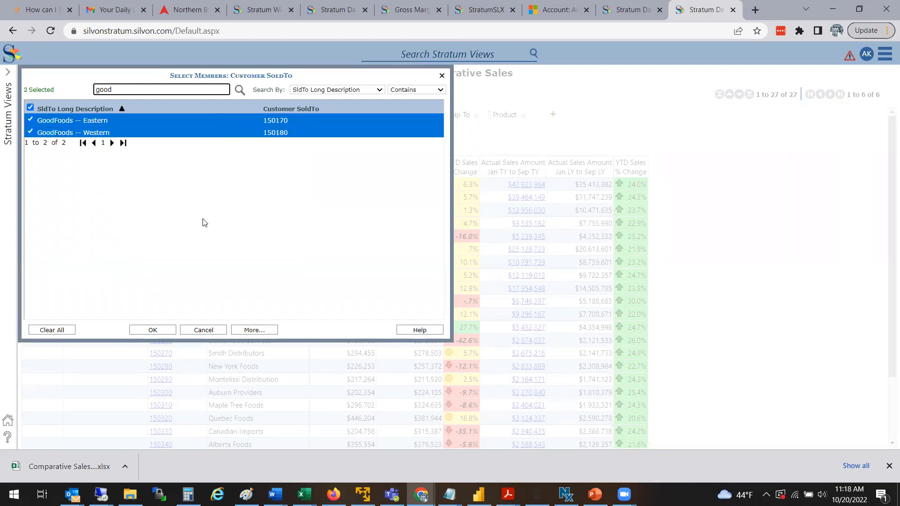
{"action": "left_click", "coordinate": [168, 330]}
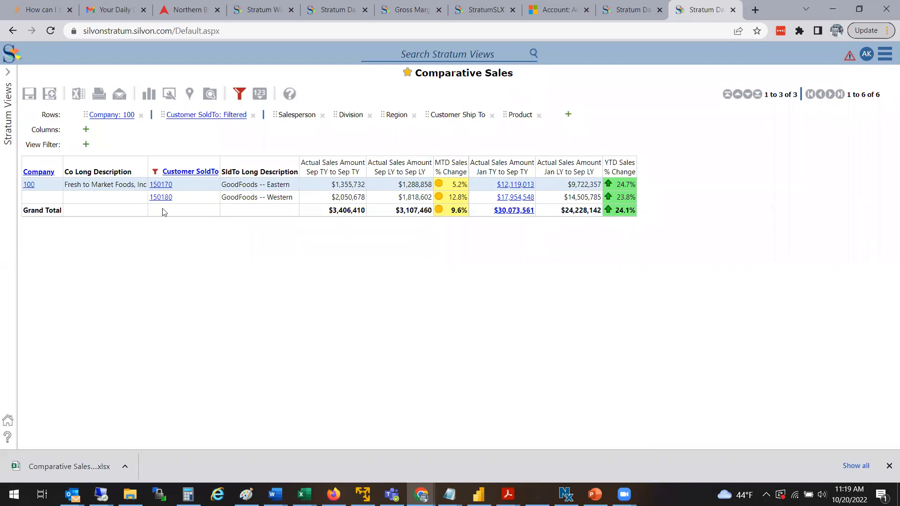
Step: Drill all rows from Customer SoldTo through Salesperson and Division to Region, and return to the Customer SoldTo level
{"action": "left_click", "coordinate": [197, 171]}
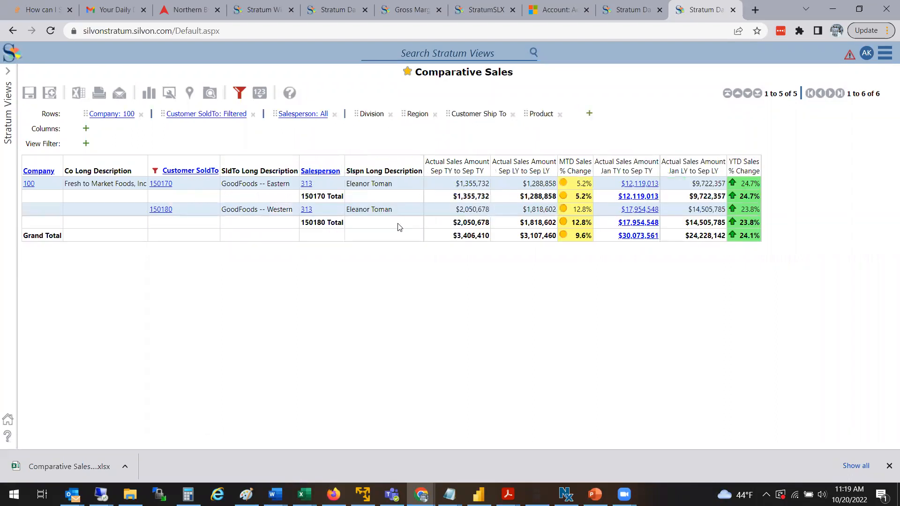
{"action": "left_click", "coordinate": [332, 175]}
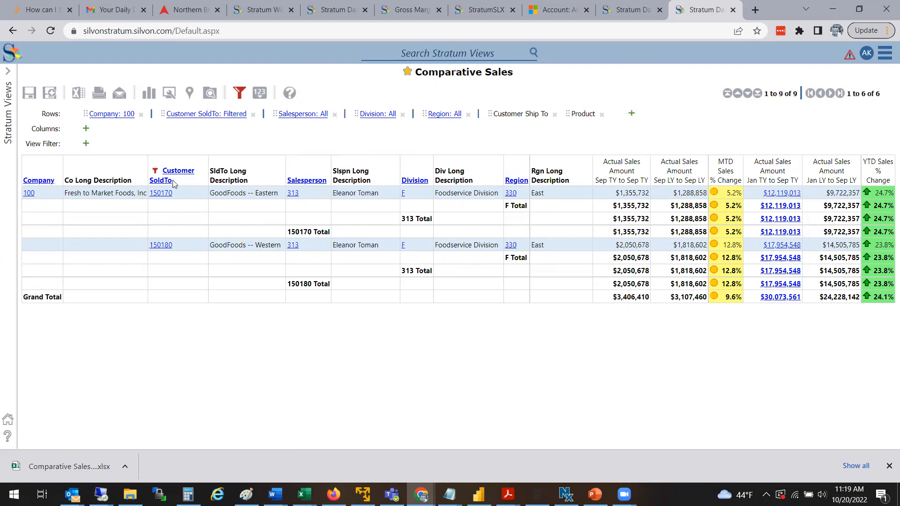
{"action": "left_click", "coordinate": [277, 233]}
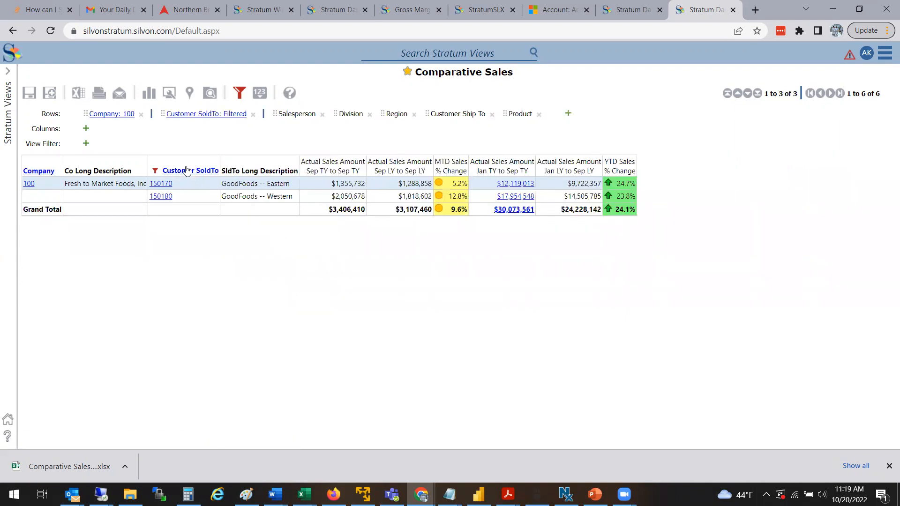
Step: Open the view's filter manager and examine the Levels, Data and Axis filter types
{"action": "mouse_move", "coordinate": [154, 173]}
{"action": "left_click", "coordinate": [240, 94]}
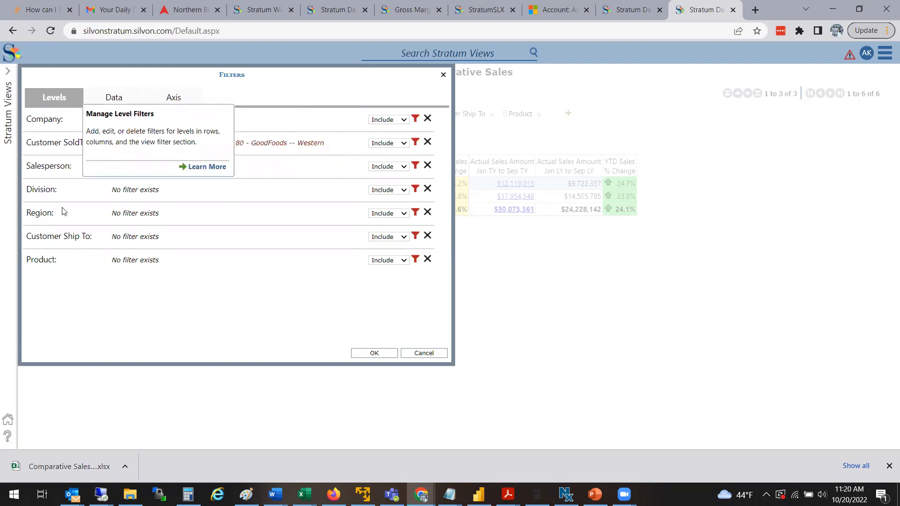
{"action": "left_click", "coordinate": [126, 105]}
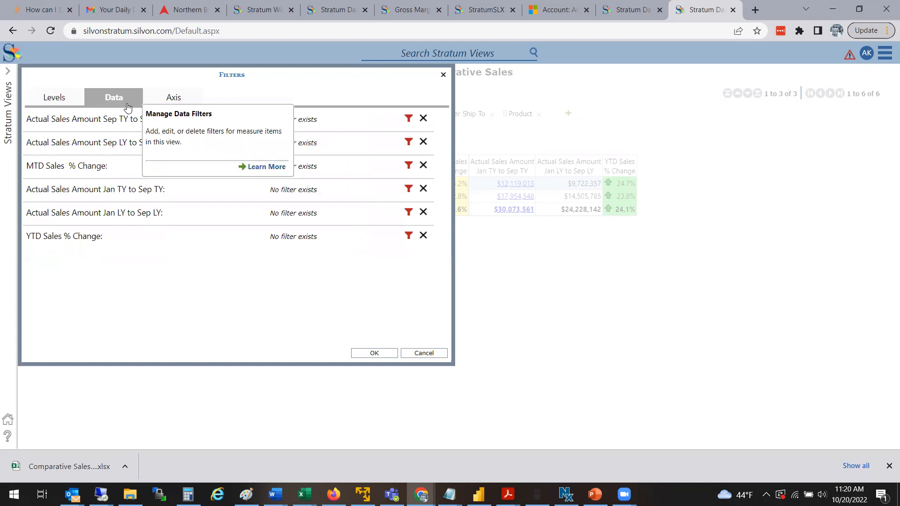
{"action": "left_click", "coordinate": [181, 102]}
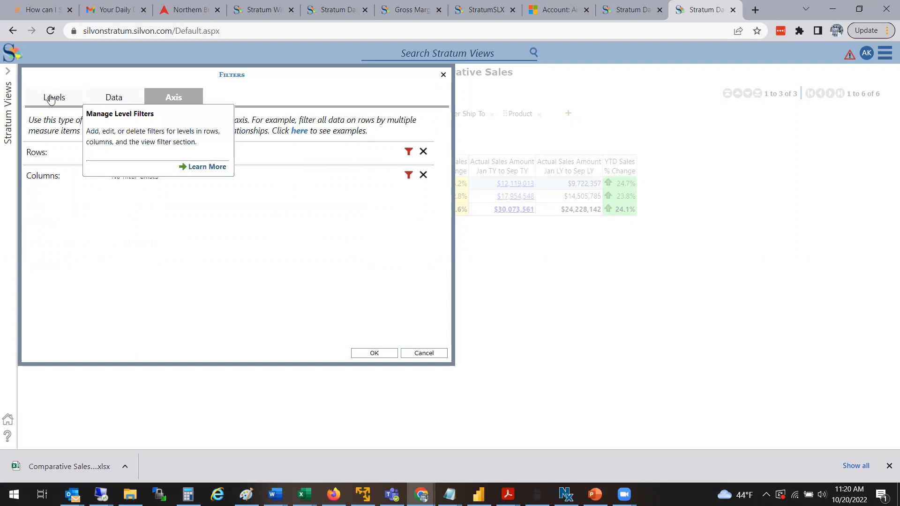
Step: Change the Customer SoldTo level filter to Exclude the two GoodFoods customers and apply it
{"action": "left_click", "coordinate": [66, 95]}
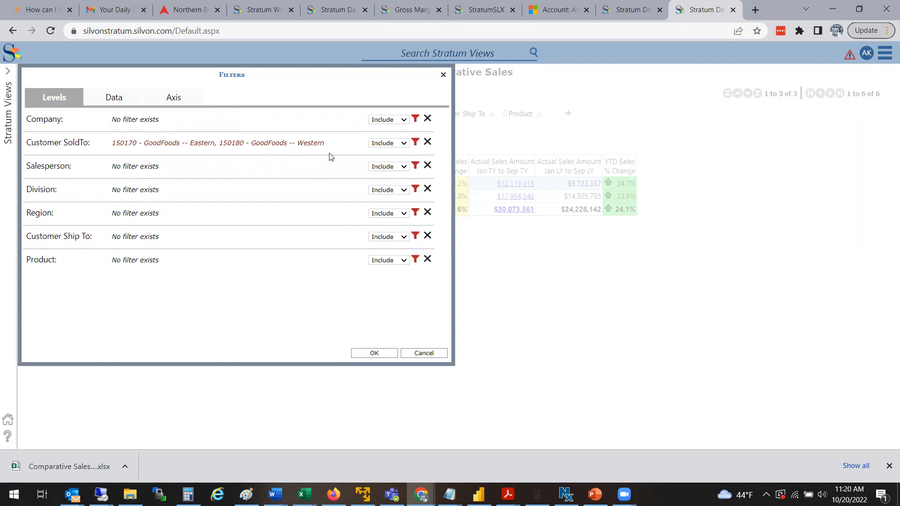
{"action": "left_click", "coordinate": [403, 143]}
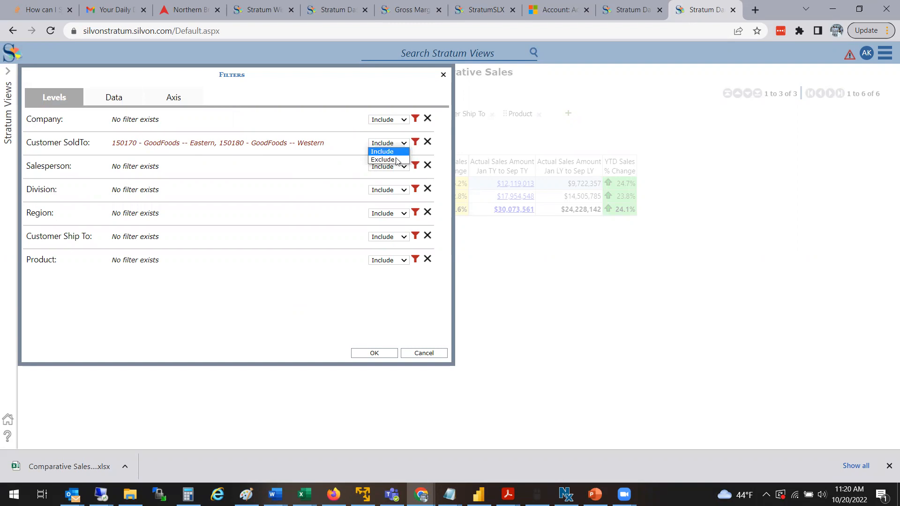
{"action": "left_click", "coordinate": [396, 160]}
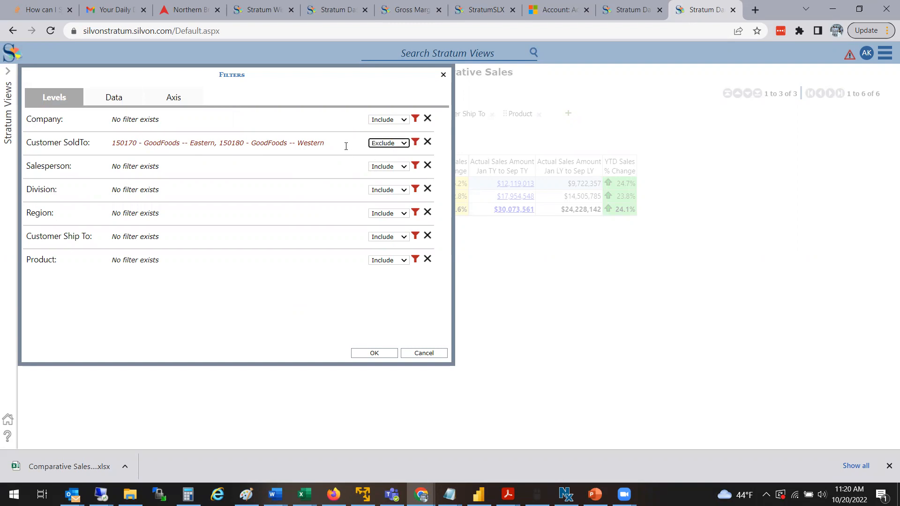
{"action": "left_click", "coordinate": [377, 353]}
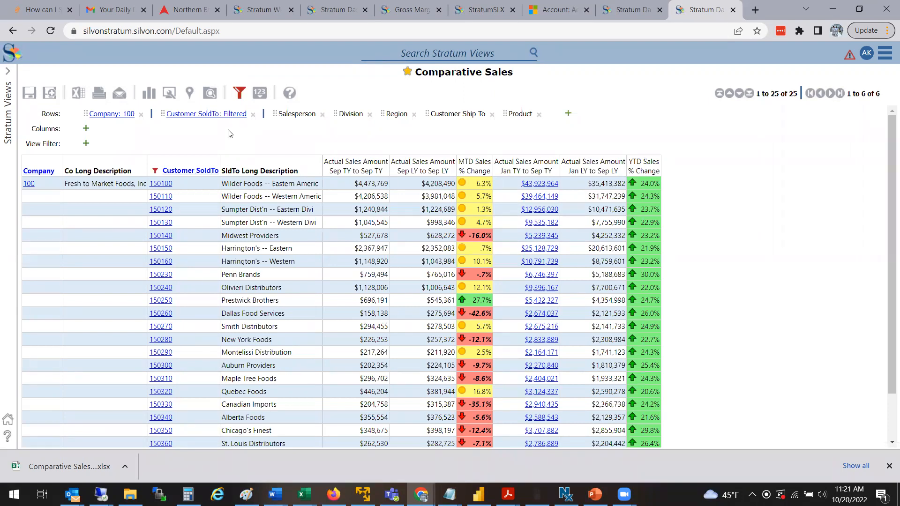
Step: Switch the Customer SoldTo filter back to Include and apply it to the view
{"action": "left_click", "coordinate": [239, 93]}
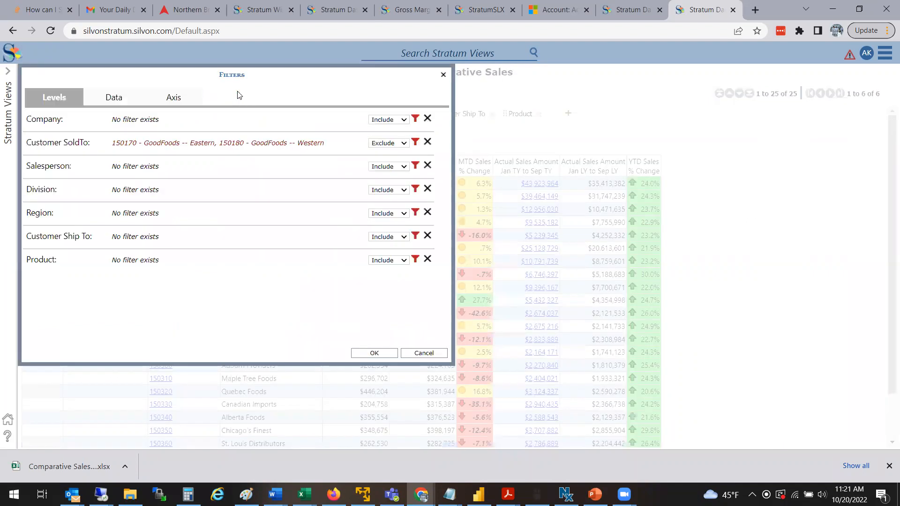
{"action": "left_click", "coordinate": [391, 144]}
{"action": "left_click", "coordinate": [391, 152]}
{"action": "left_click", "coordinate": [385, 352]}
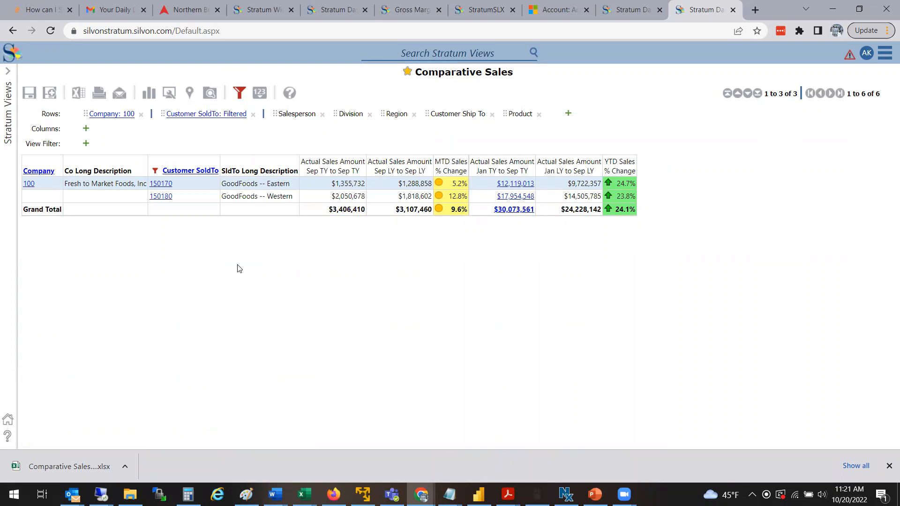
Step: Add Harrington's -- Eastern and Harrington's -- Western to the Customer SoldTo filter and apply it
{"action": "left_click", "coordinate": [238, 93]}
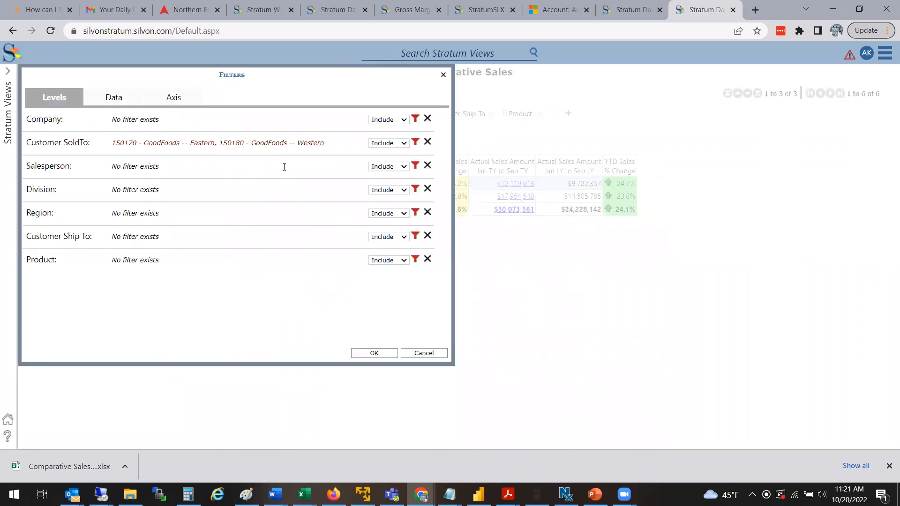
{"action": "left_click", "coordinate": [414, 142]}
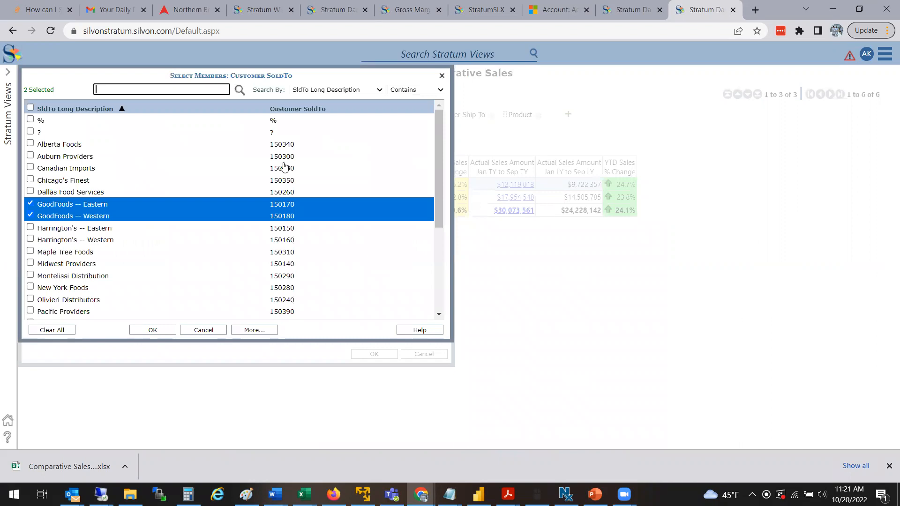
{"action": "left_click", "coordinate": [33, 227]}
{"action": "left_click", "coordinate": [31, 239]}
{"action": "left_click", "coordinate": [151, 332]}
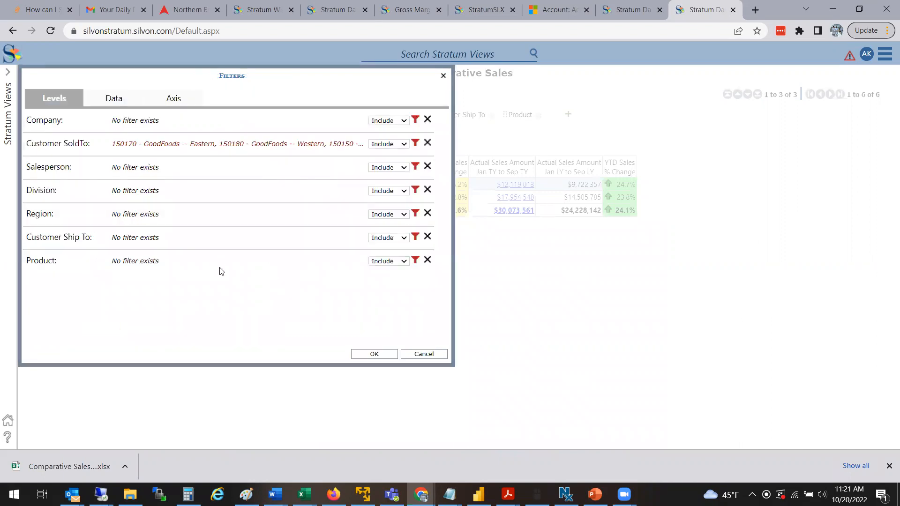
{"action": "left_click", "coordinate": [359, 351]}
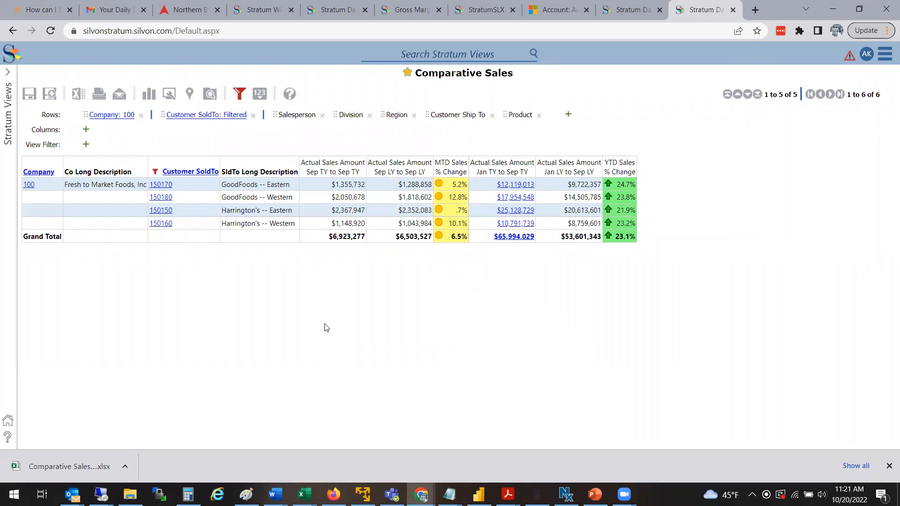
Step: Delete the Customer SoldTo filter and apply the change to the view
{"action": "left_click", "coordinate": [240, 95]}
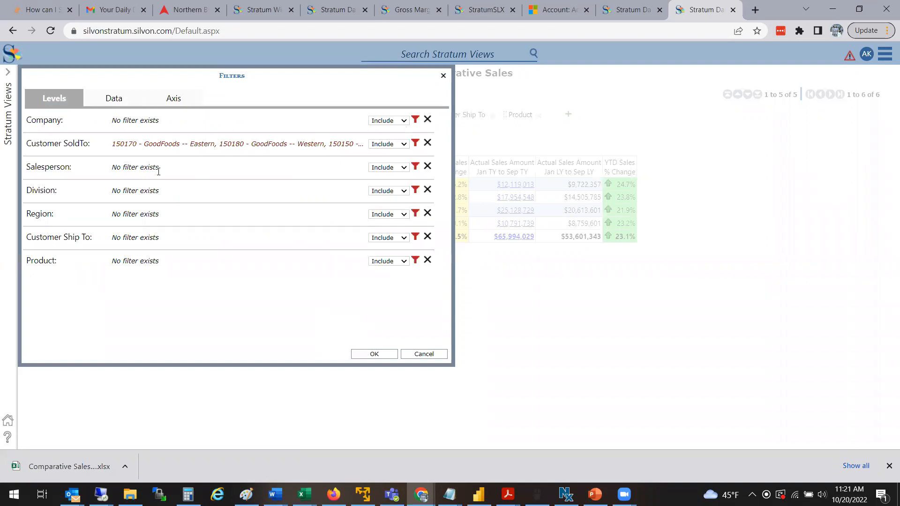
{"action": "left_click", "coordinate": [427, 144]}
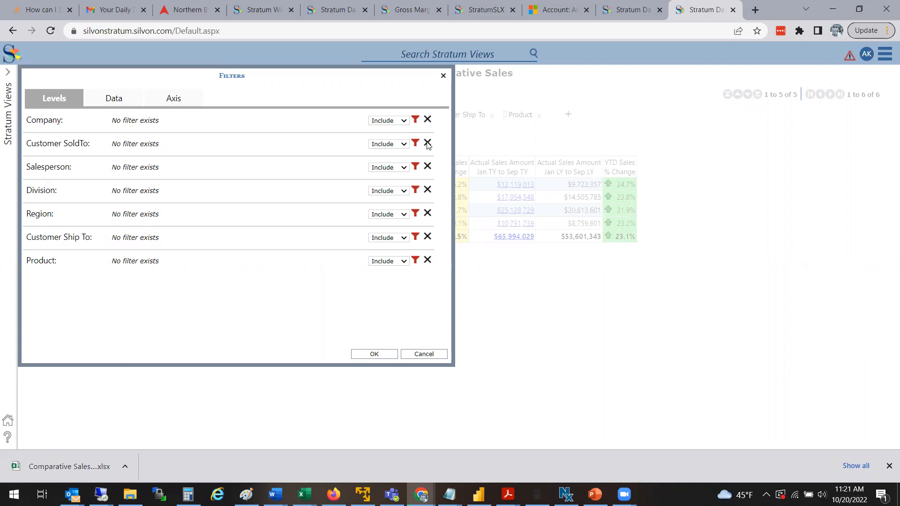
{"action": "left_click", "coordinate": [375, 354]}
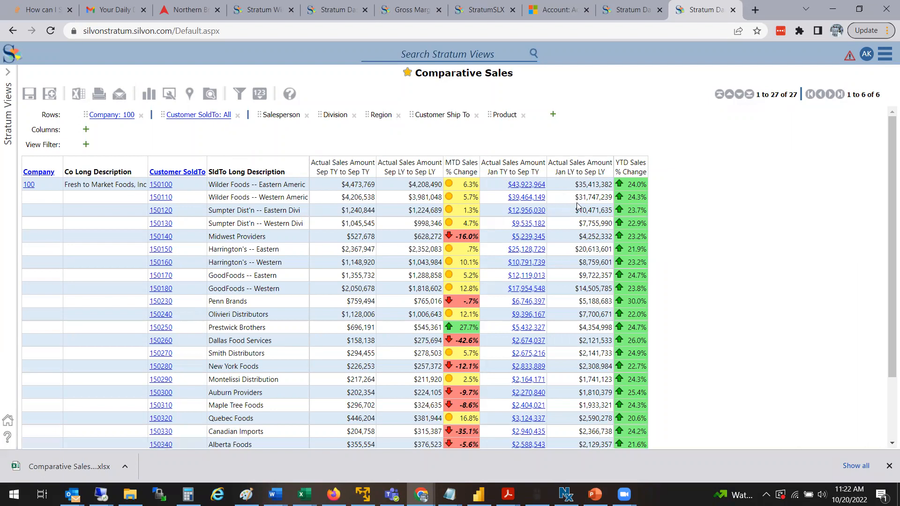
Step: Filter the Actual Sales Amount Jan TY to Sep TY measure to values greater than 25000000
{"action": "right_click", "coordinate": [525, 169]}
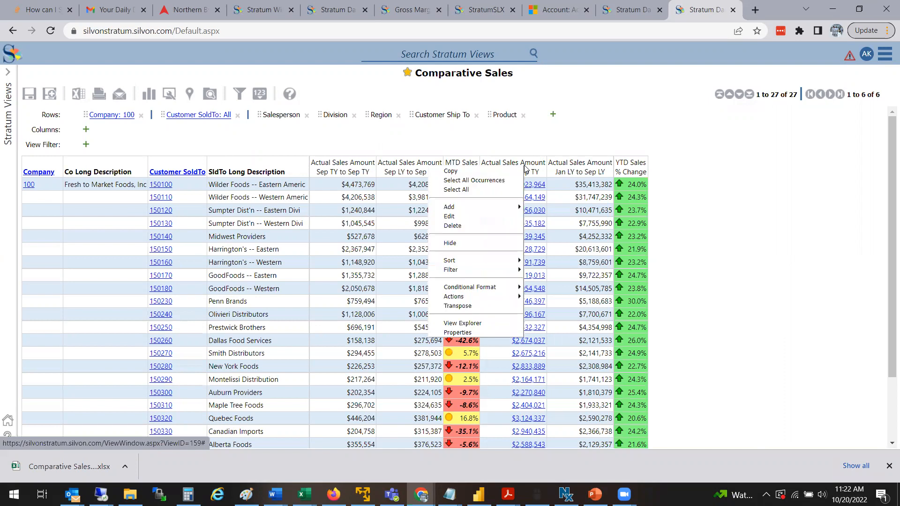
{"action": "mouse_move", "coordinate": [508, 272]}
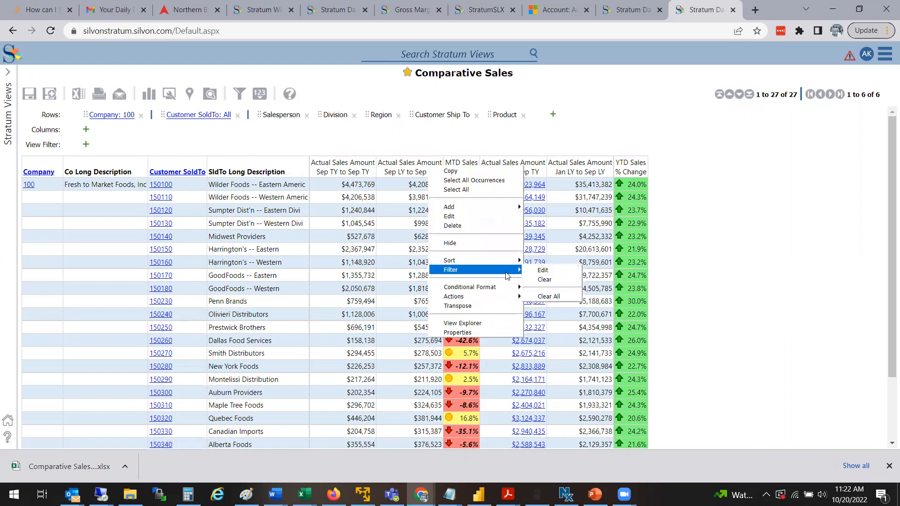
{"action": "left_click", "coordinate": [544, 271]}
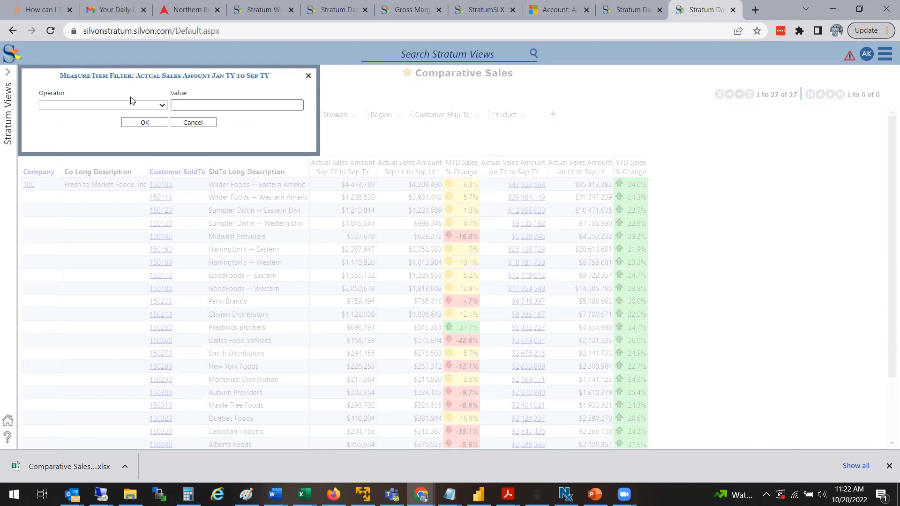
{"action": "left_click", "coordinate": [162, 106]}
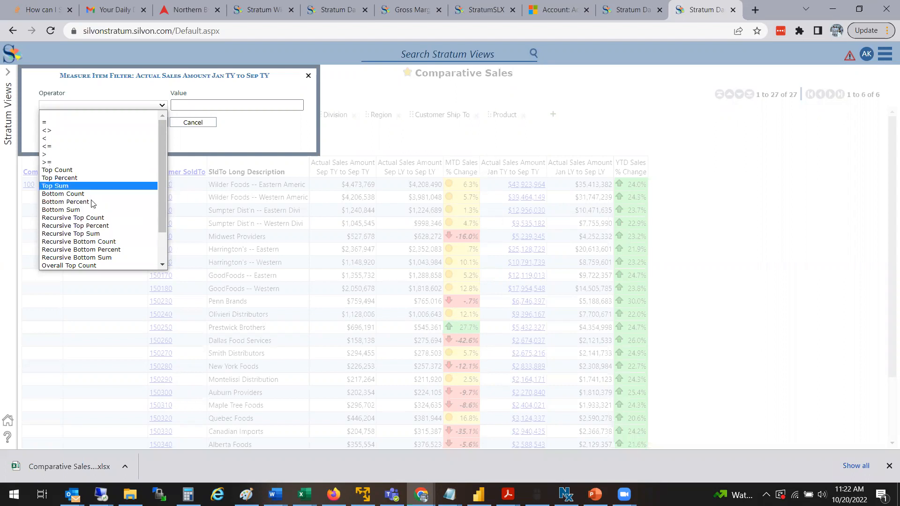
{"action": "scroll", "coordinate": [164, 253], "scroll_direction": "down", "scroll_amount": 2}
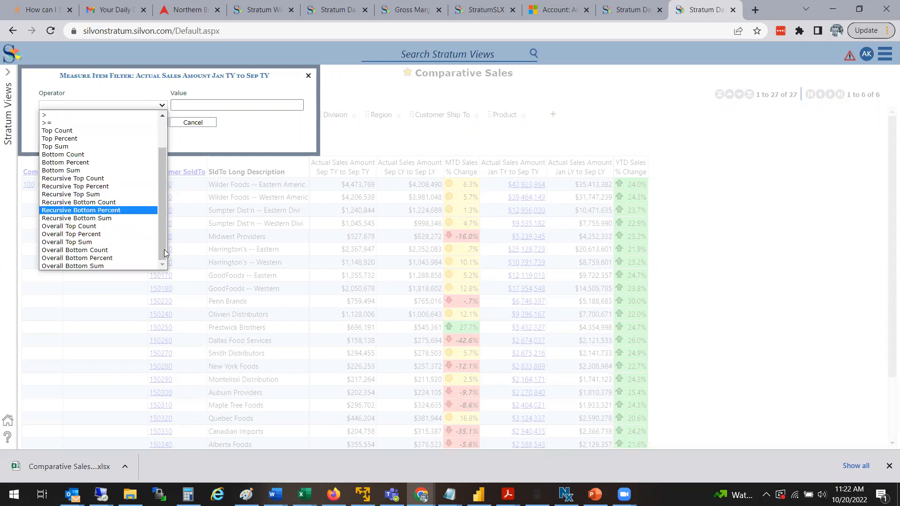
{"action": "left_click_drag", "start_coordinate": [165, 254], "coordinate": [163, 202]}
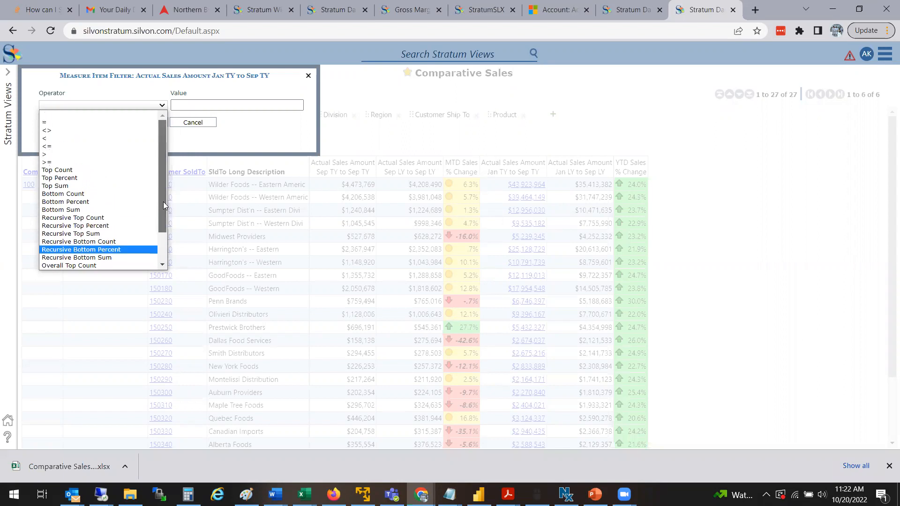
{"action": "left_click", "coordinate": [55, 155]}
{"action": "left_click", "coordinate": [185, 104]}
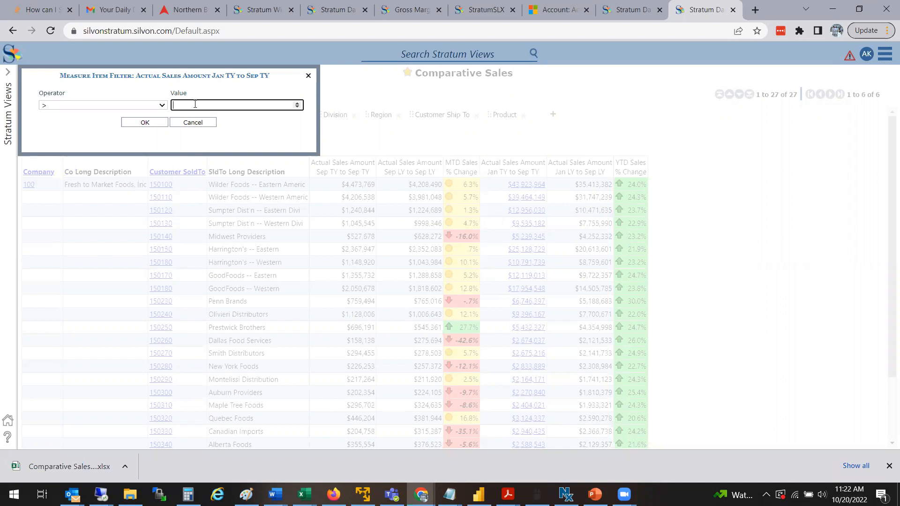
{"action": "type", "text": "25000000"}
{"action": "left_click", "coordinate": [149, 126]}
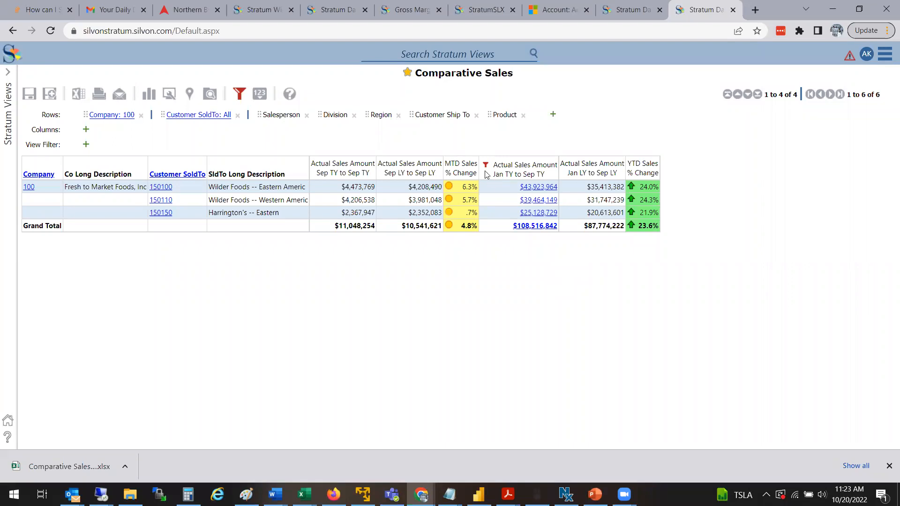
Step: Change the Actual Sales Amount Jan TY to Sep TY filter value to 10000000 and apply it to the view
{"action": "mouse_move", "coordinate": [486, 166]}
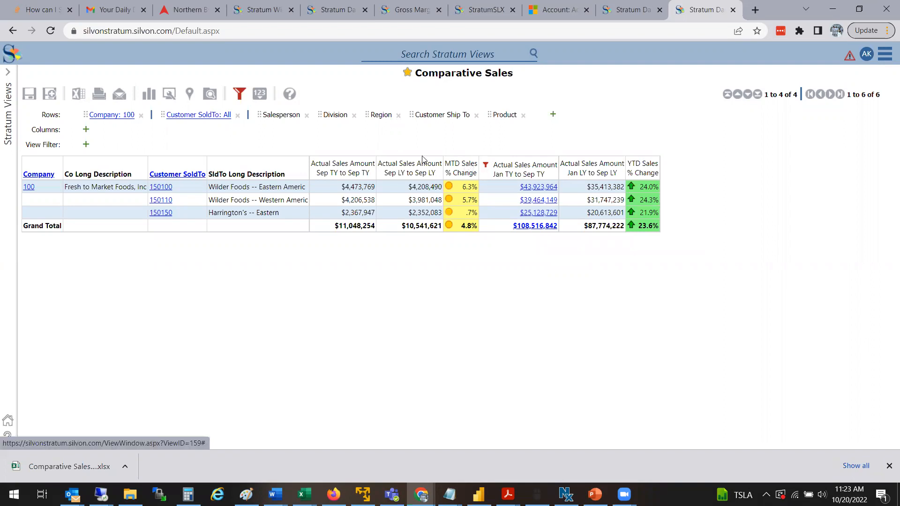
{"action": "left_click", "coordinate": [237, 93]}
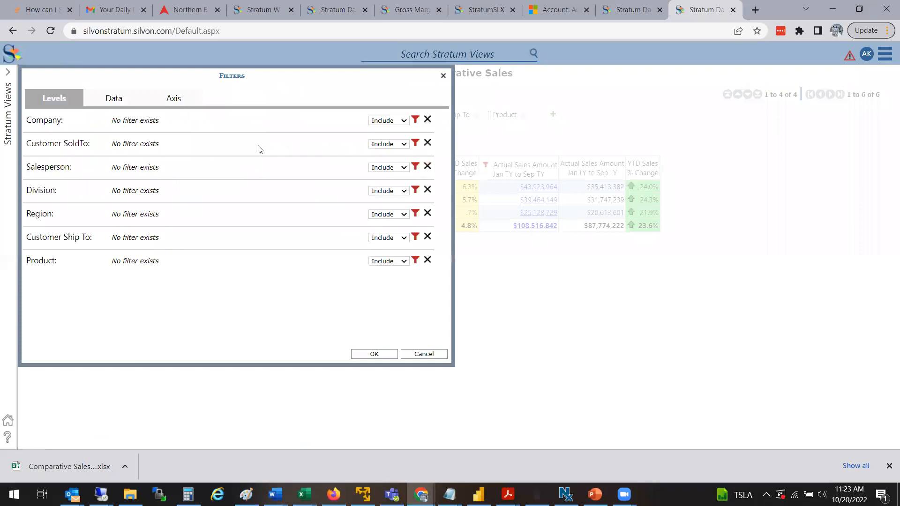
{"action": "left_click", "coordinate": [119, 101]}
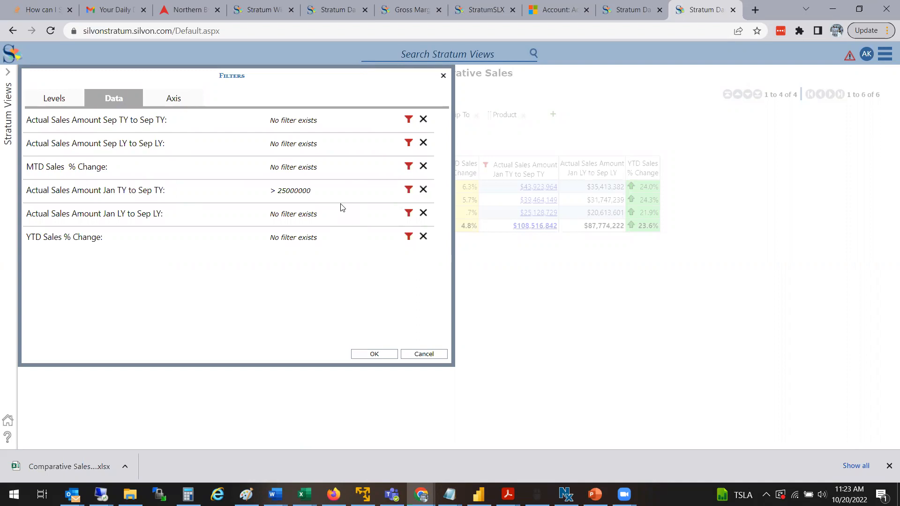
{"action": "left_click", "coordinate": [408, 189]}
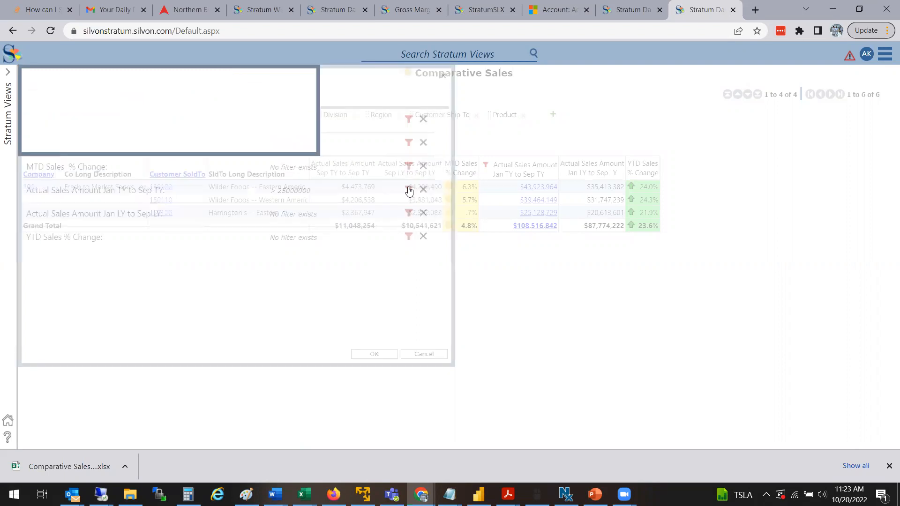
{"action": "left_click", "coordinate": [226, 101]}
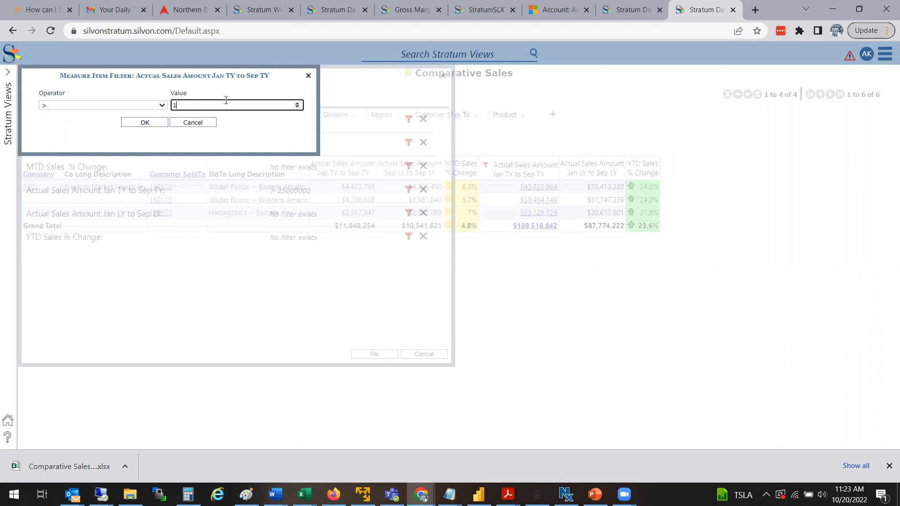
{"action": "type", "text": "10000000"}
{"action": "left_click", "coordinate": [159, 124]}
{"action": "left_click", "coordinate": [374, 353]}
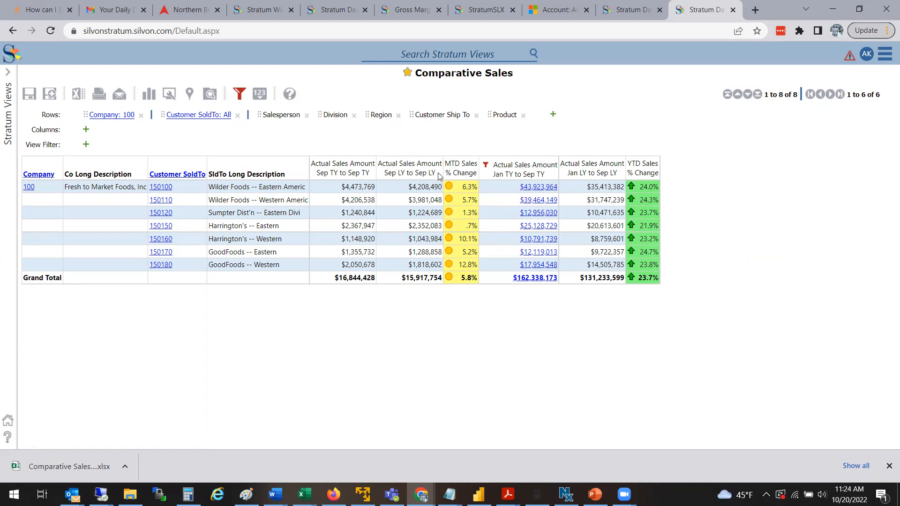
Step: Change the Actual Sales Amount Jan TY to Sep TY filter to Top Count with a value of 5 and apply it
{"action": "left_click", "coordinate": [239, 93]}
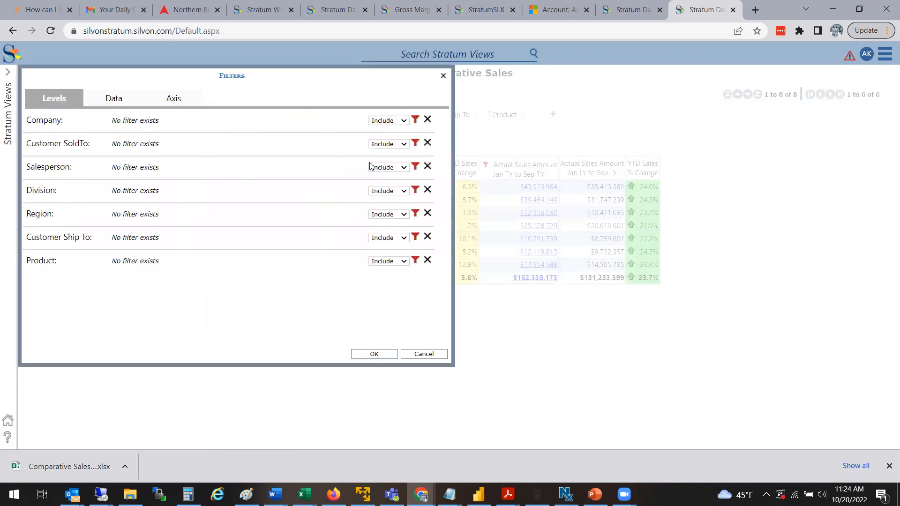
{"action": "left_click", "coordinate": [113, 97]}
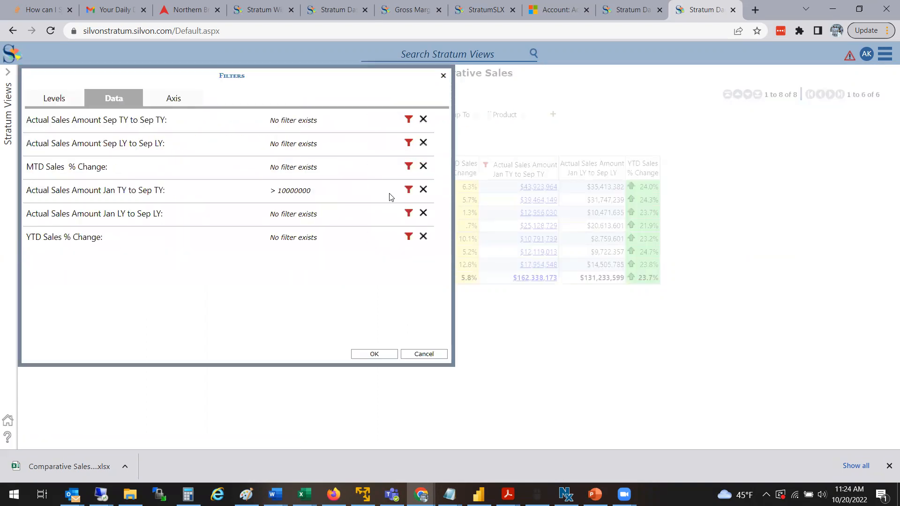
{"action": "left_click", "coordinate": [408, 189]}
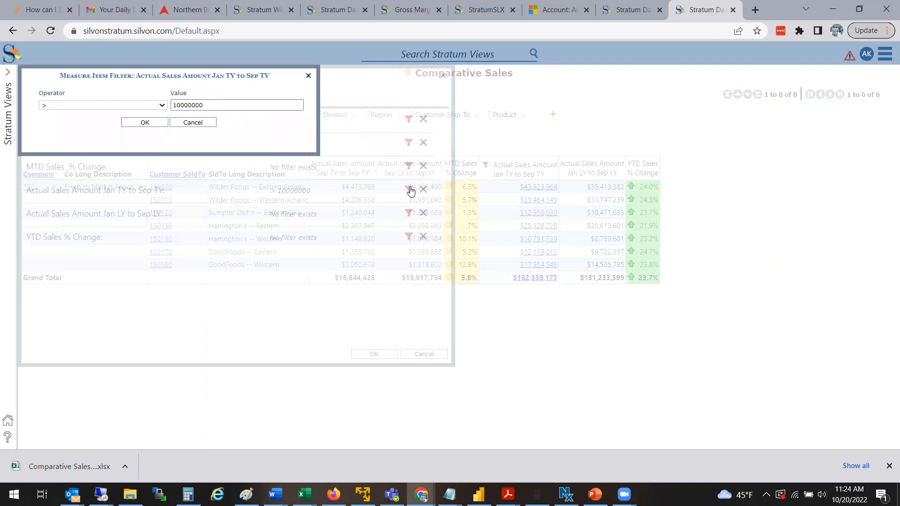
{"action": "left_click", "coordinate": [162, 105]}
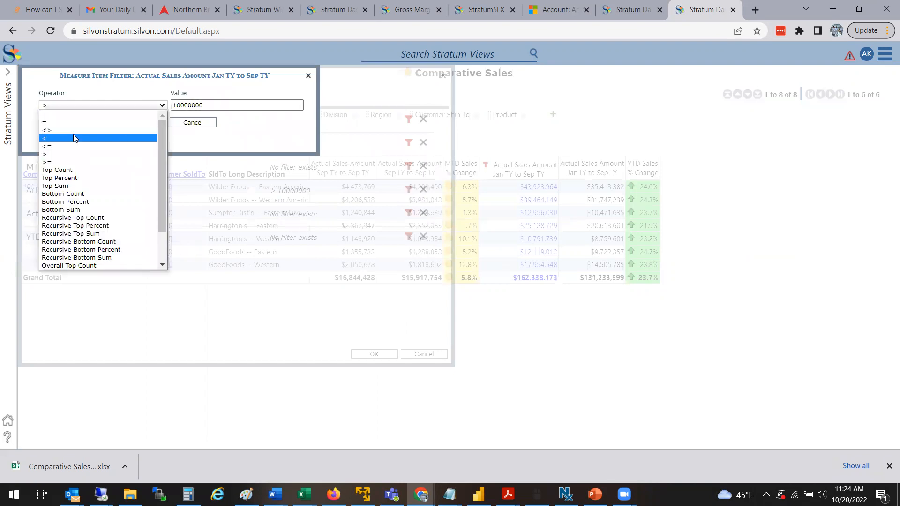
{"action": "left_click", "coordinate": [73, 170]}
{"action": "double_click", "coordinate": [213, 106]}
{"action": "type", "text": "10"}
{"action": "left_click", "coordinate": [162, 123]}
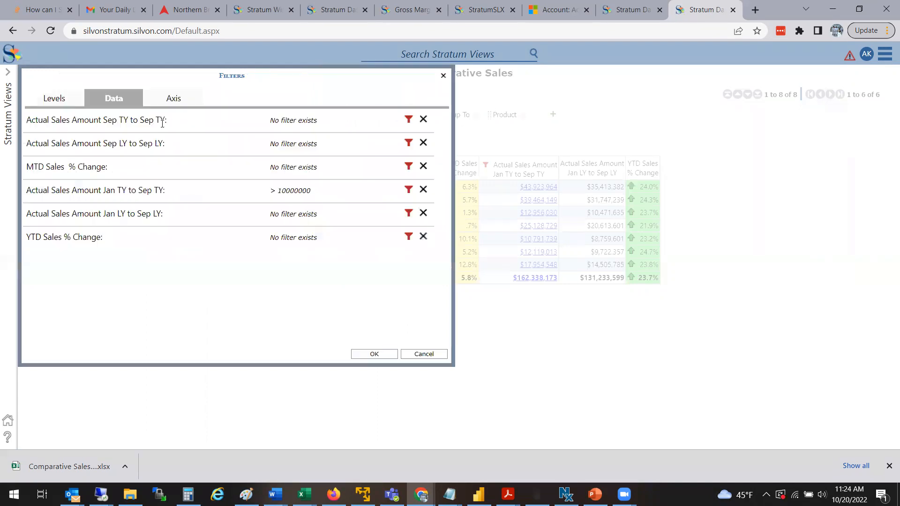
{"action": "left_click", "coordinate": [372, 353]}
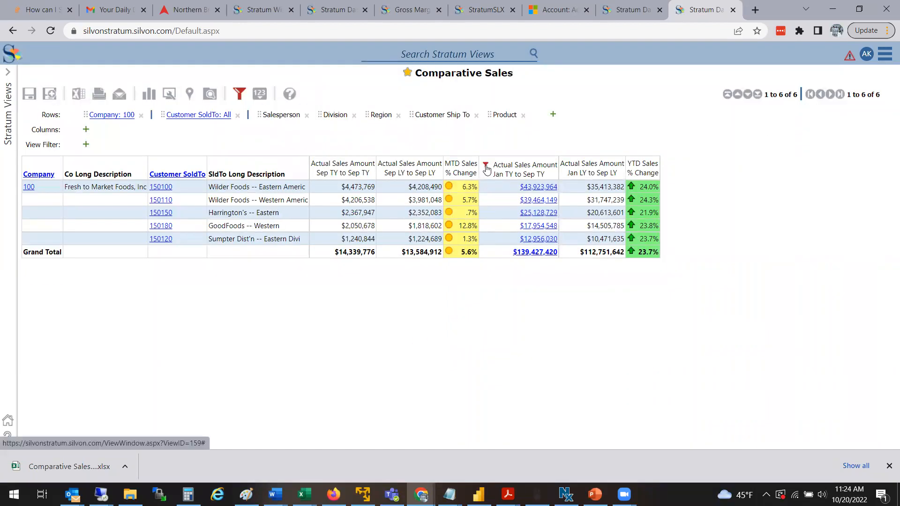
Step: Set the All Others property of the Customer SoldTo level to Yes in View Explorer, and close View Explorer
{"action": "mouse_move", "coordinate": [487, 170]}
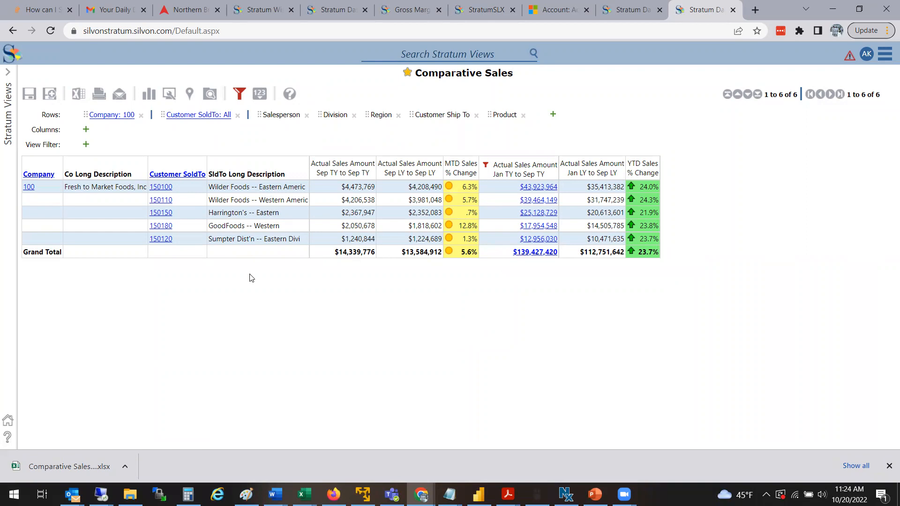
{"action": "left_click", "coordinate": [212, 94]}
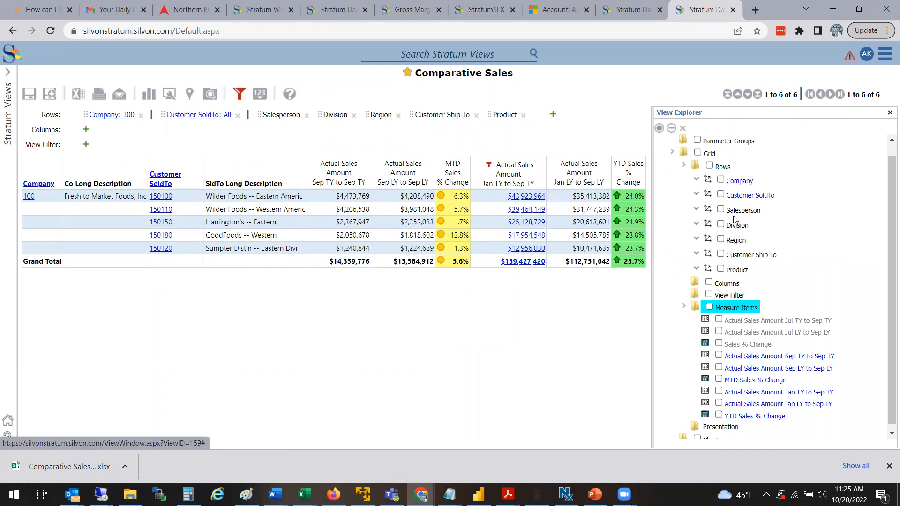
{"action": "left_click", "coordinate": [744, 199]}
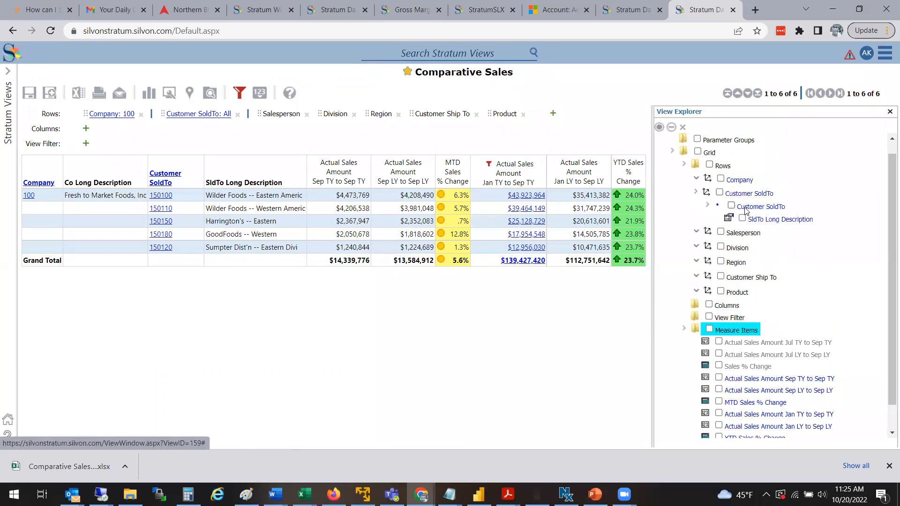
{"action": "right_click", "coordinate": [745, 210]}
{"action": "left_click", "coordinate": [695, 258]}
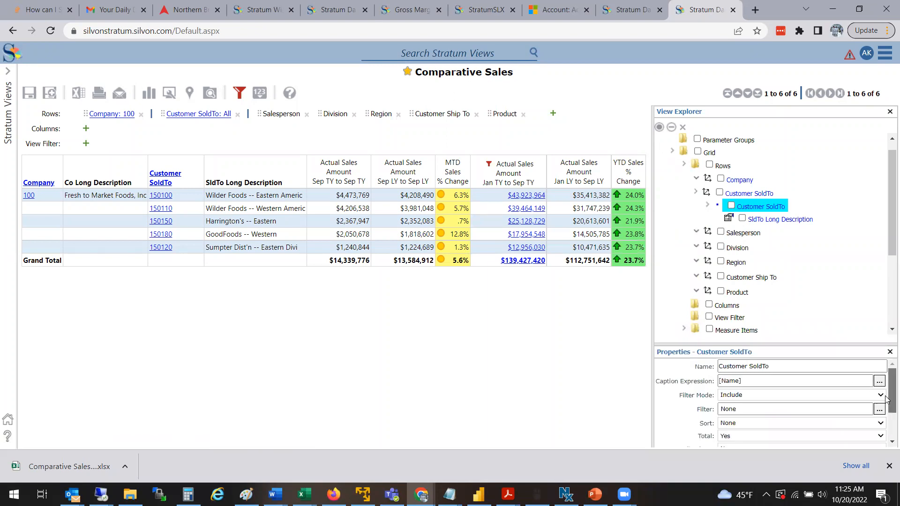
{"action": "scroll", "coordinate": [886, 403], "scroll_direction": "down", "scroll_amount": 1}
{"action": "scroll", "coordinate": [885, 403], "scroll_direction": "down", "scroll_amount": 2}
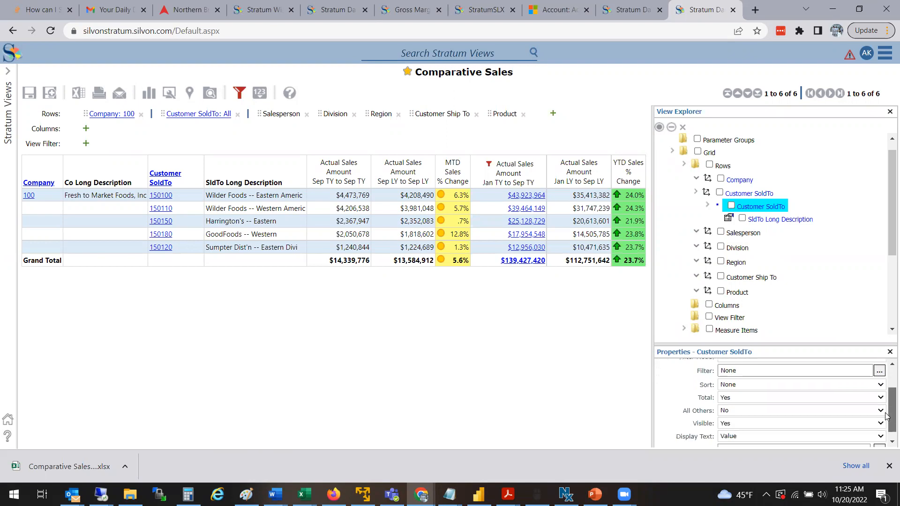
{"action": "left_click", "coordinate": [767, 415]}
{"action": "left_click", "coordinate": [716, 420]}
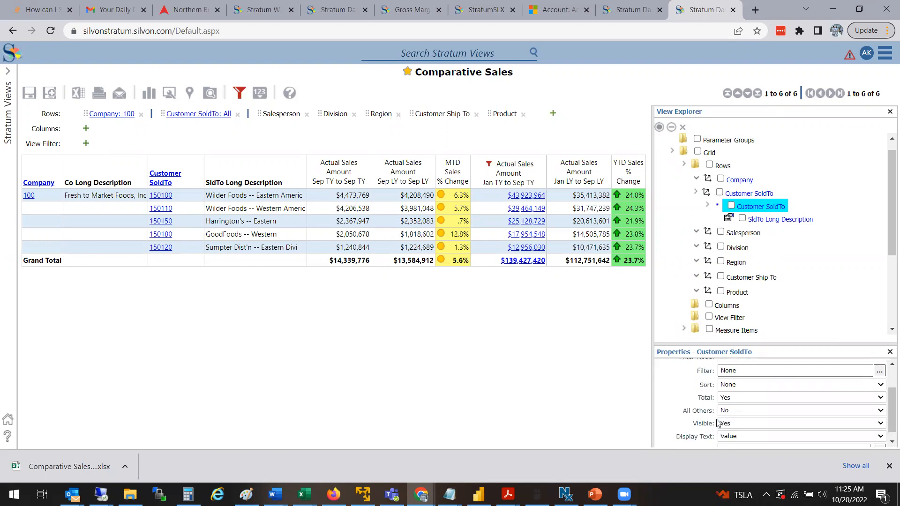
{"action": "left_click", "coordinate": [740, 411]}
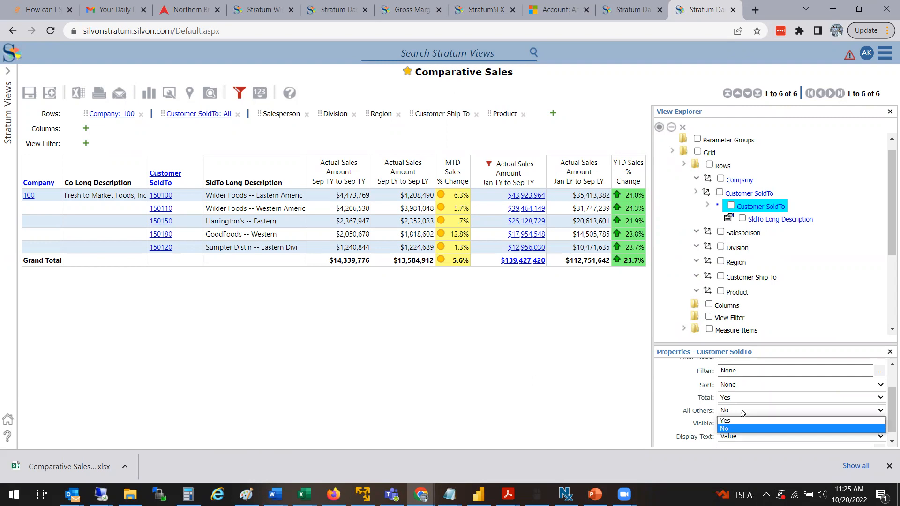
{"action": "left_click", "coordinate": [738, 418]}
{"action": "left_click", "coordinate": [312, 265]}
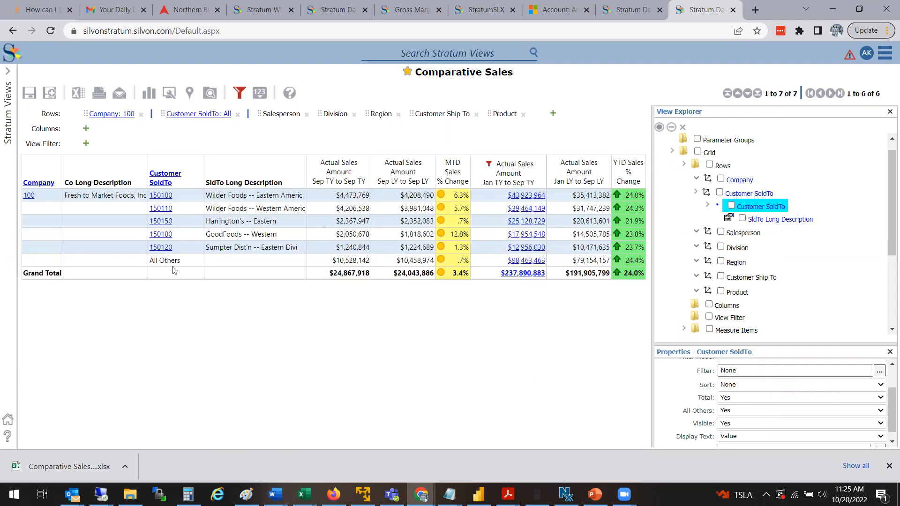
{"action": "left_click", "coordinate": [889, 111]}
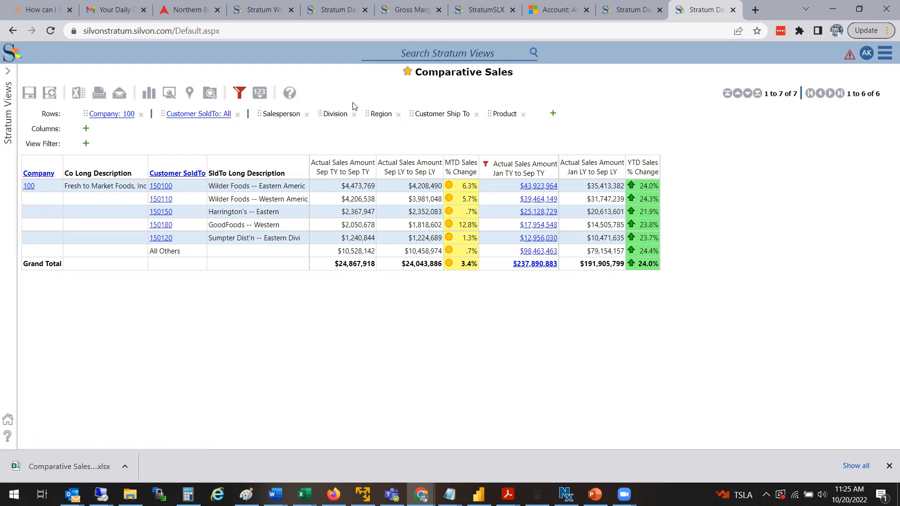
Step: Move the Product level directly after Customer SoldTo, drill into customer 150100's products, and return to all customers
{"action": "mouse_move", "coordinate": [503, 113]}
{"action": "left_mouse_down"}
{"action": "mouse_move", "coordinate": [300, 113]}
{"action": "mouse_move", "coordinate": [185, 165]}
{"action": "mouse_move", "coordinate": [177, 186]}
{"action": "mouse_move", "coordinate": [165, 185]}
{"action": "mouse_move", "coordinate": [379, 115]}
{"action": "mouse_move", "coordinate": [496, 116]}
{"action": "mouse_move", "coordinate": [492, 123]}
{"action": "left_mouse_up"}
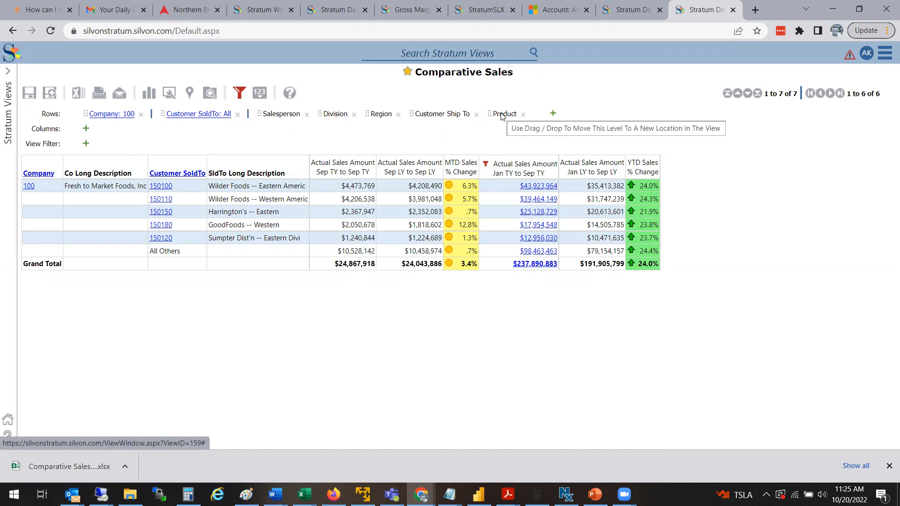
{"action": "left_click_drag", "start_coordinate": [500, 116], "coordinate": [165, 190]}
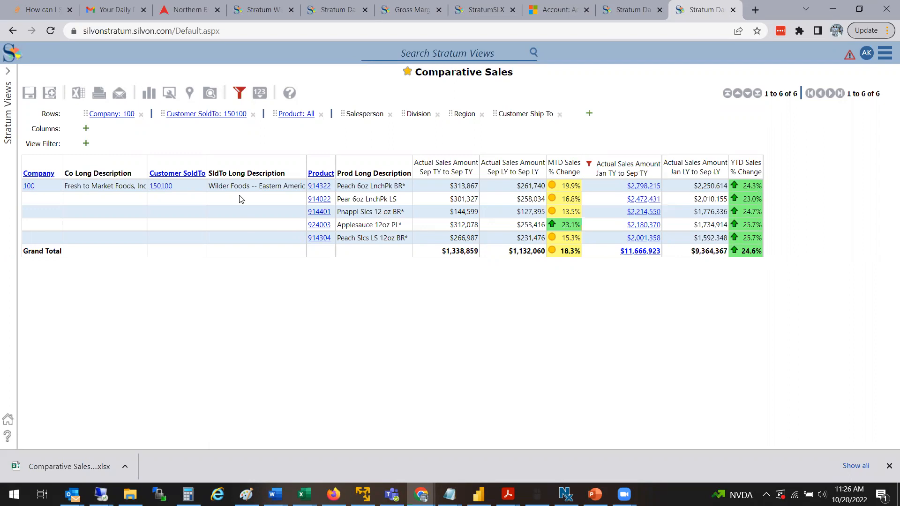
{"action": "left_click", "coordinate": [190, 177]}
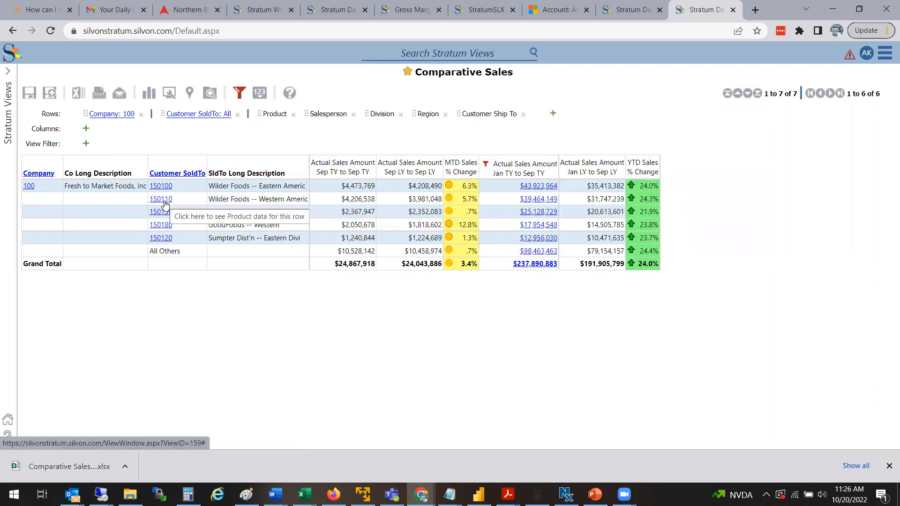
Step: Drill into customer 150180 to view its top products, and return to all Customer SoldTo rows
{"action": "left_click", "coordinate": [161, 226]}
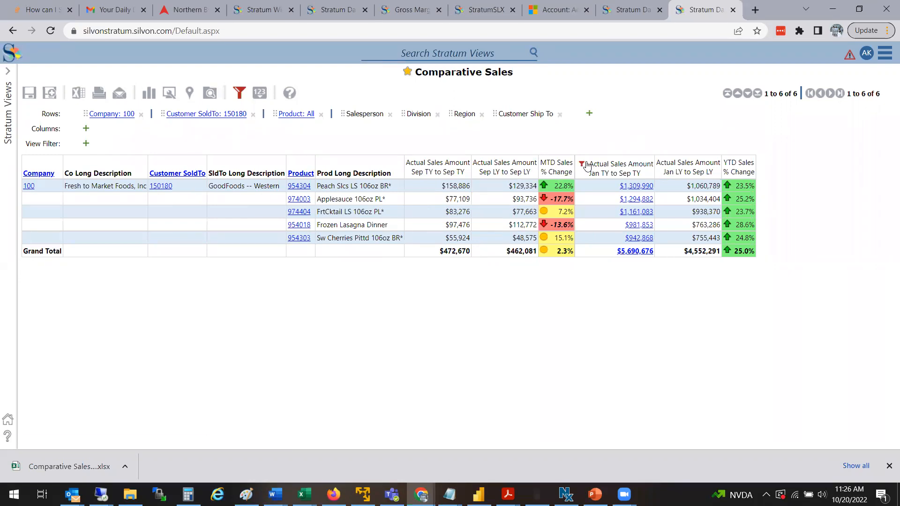
{"action": "mouse_move", "coordinate": [582, 165]}
{"action": "left_click", "coordinate": [161, 186]}
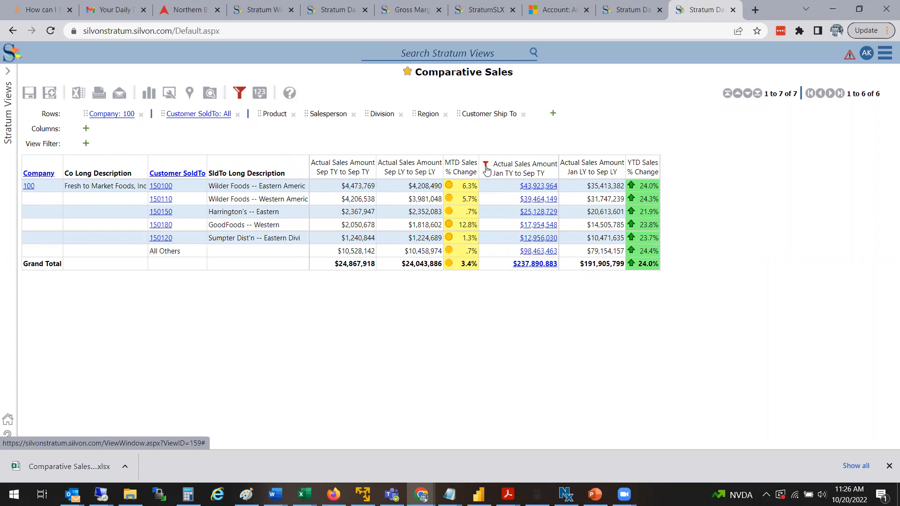
Step: Change the Actual Sales Amount Jan TY to Sep TY filter operator to Recursive Top Count with a value of 5 and apply it
{"action": "left_click", "coordinate": [486, 167]}
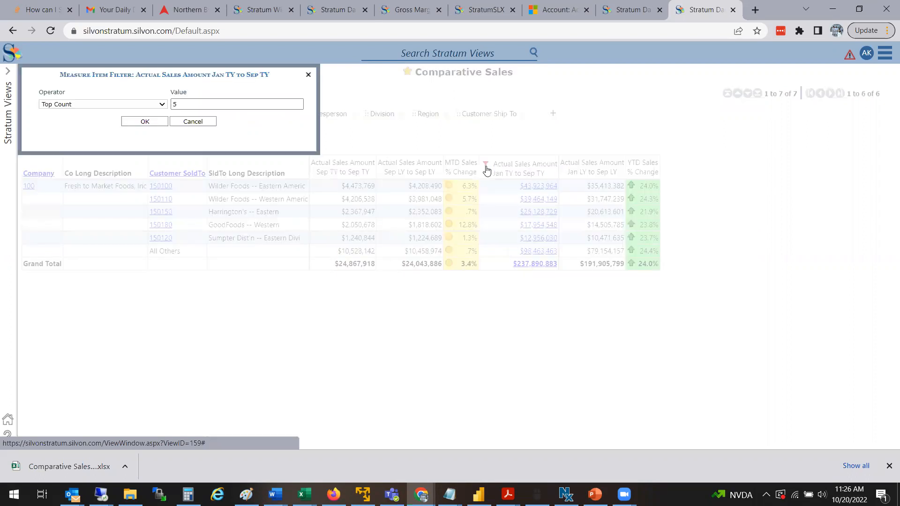
{"action": "left_click", "coordinate": [135, 105]}
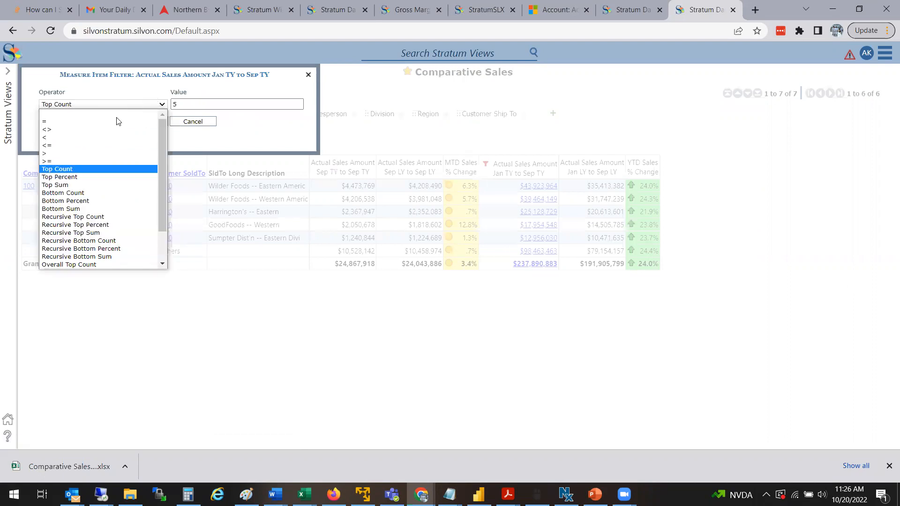
{"action": "left_click", "coordinate": [89, 217]}
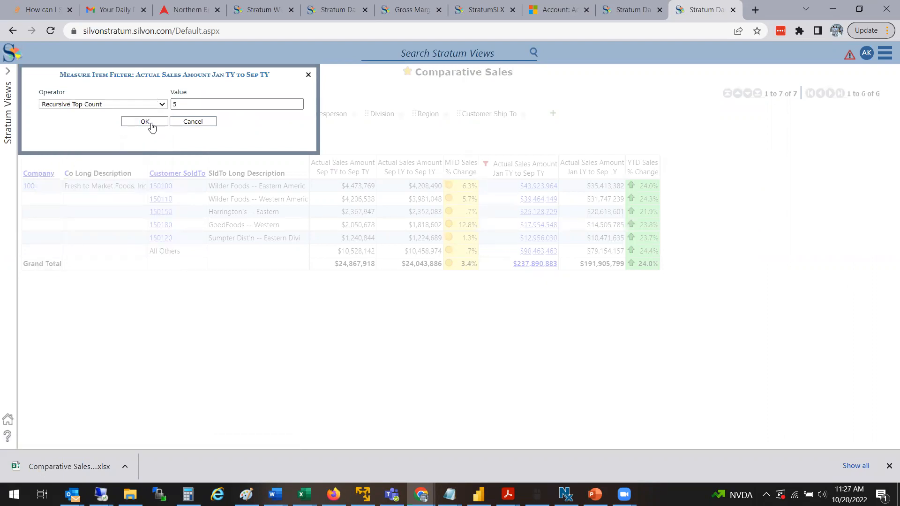
{"action": "left_click", "coordinate": [145, 122]}
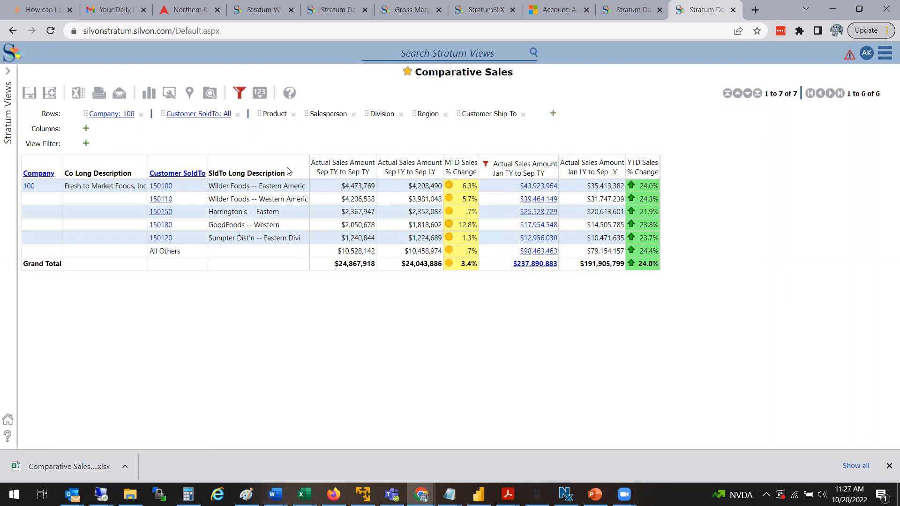
Step: Expand all Customer SoldTo rows to the Product level and review the top products and totals for each customer
{"action": "left_click", "coordinate": [192, 175]}
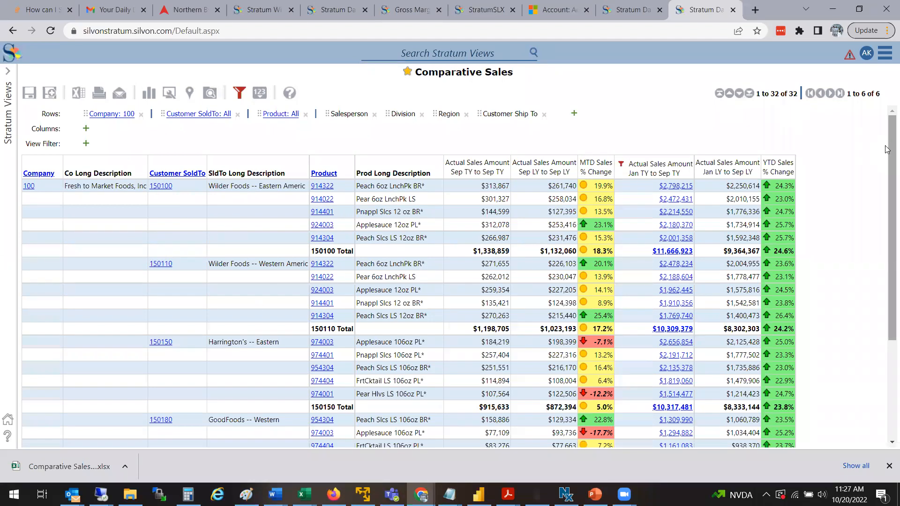
{"action": "left_click_drag", "start_coordinate": [886, 171], "coordinate": [885, 295]}
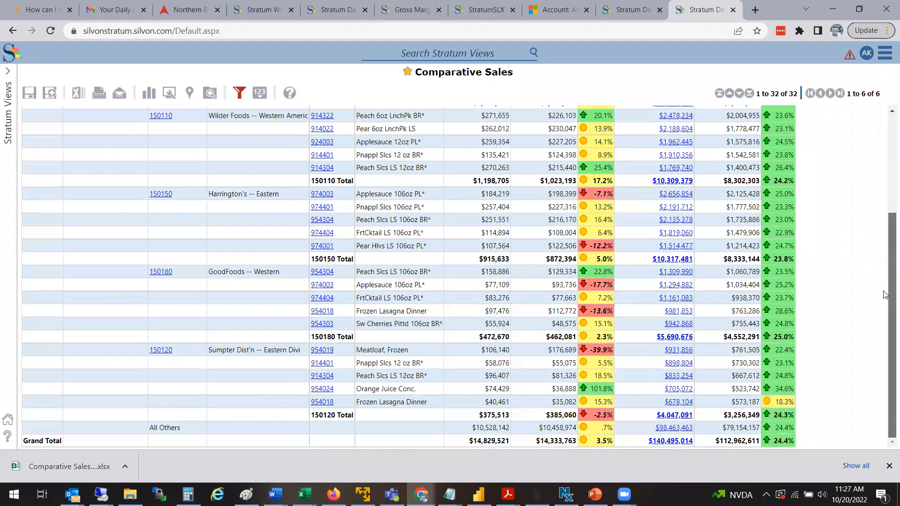
{"action": "scroll", "coordinate": [881, 269], "scroll_direction": "up", "scroll_amount": 3}
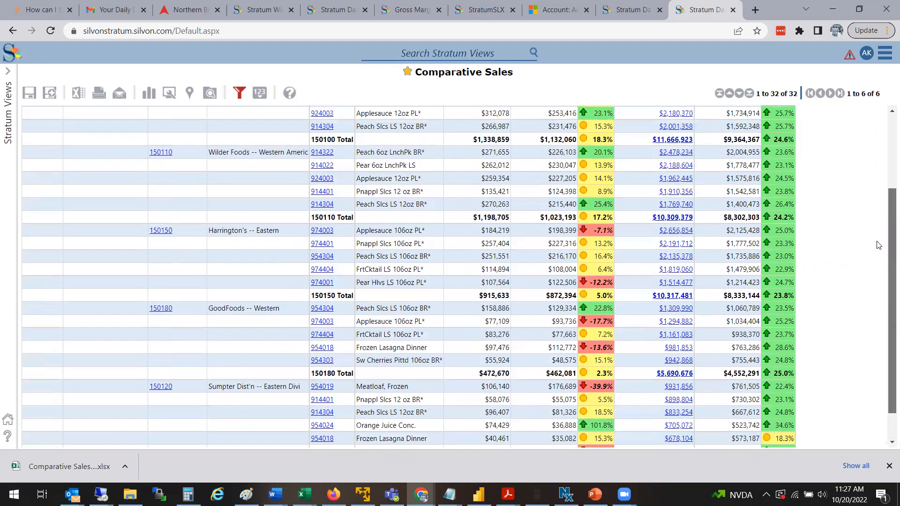
{"action": "scroll", "coordinate": [858, 169], "scroll_direction": "up", "scroll_amount": 1}
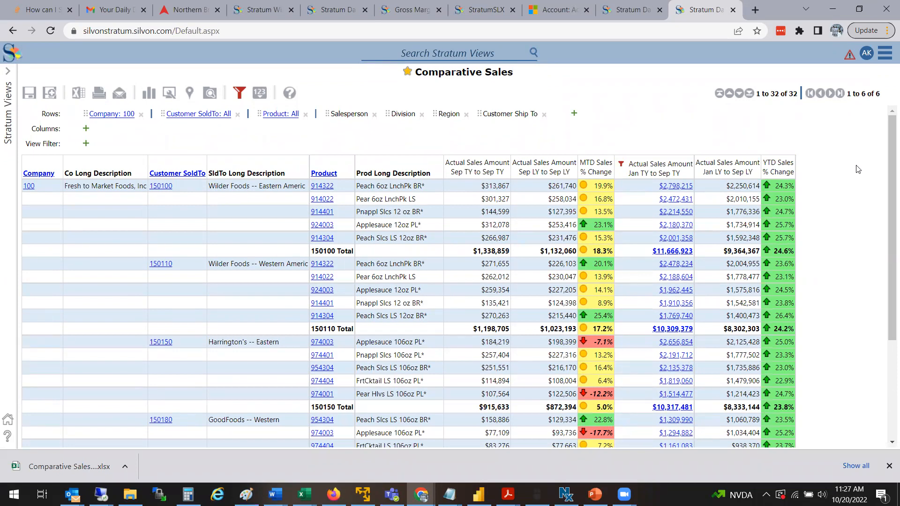
Step: Review the operators available for the Actual Sales Amount Jan TY to Sep TY filter, and cancel without changing it
{"action": "left_click", "coordinate": [621, 165]}
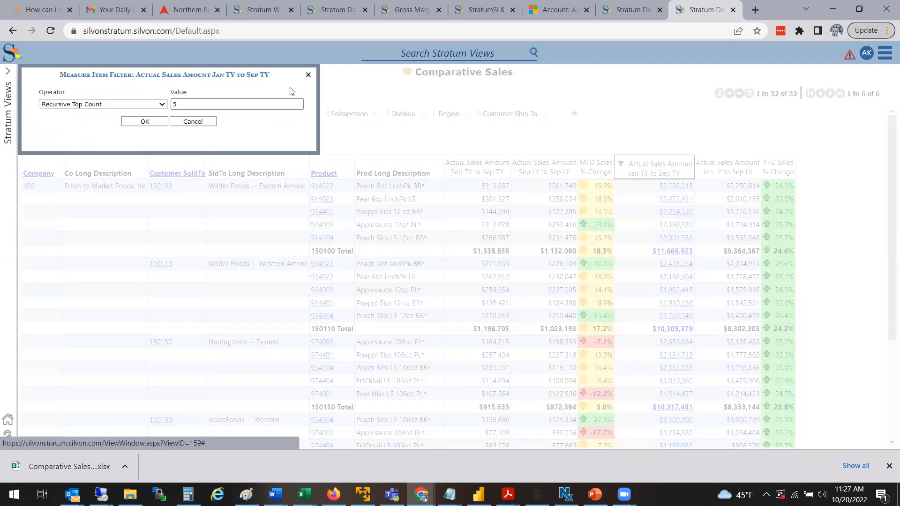
{"action": "left_click", "coordinate": [129, 105]}
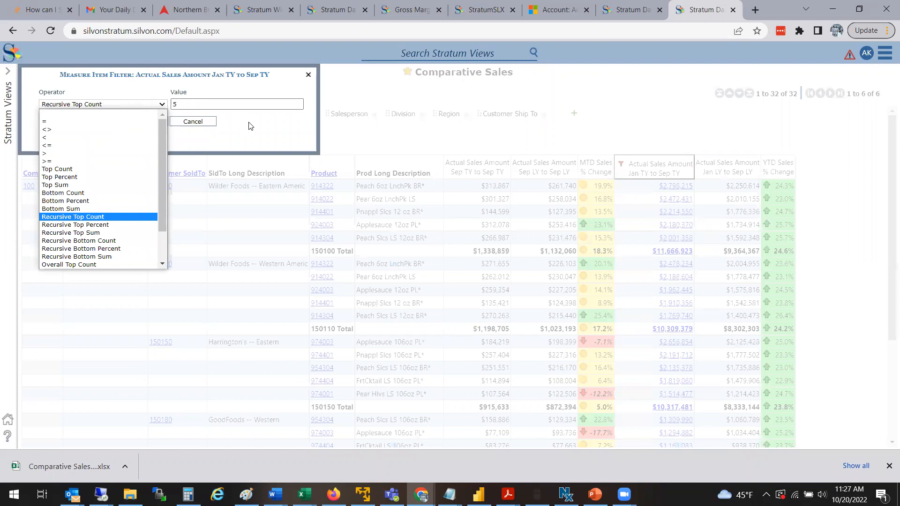
{"action": "left_click", "coordinate": [260, 129]}
{"action": "left_click", "coordinate": [202, 121]}
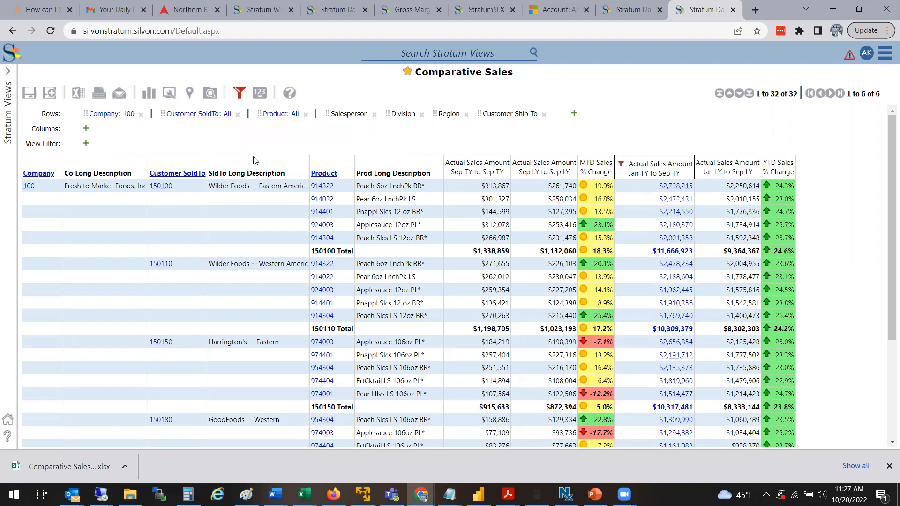
Step: Collapse the Product level back to Customer SoldTo, and clear the filter on Actual Sales Amount Jan TY to Sep TY
{"action": "left_click", "coordinate": [305, 115]}
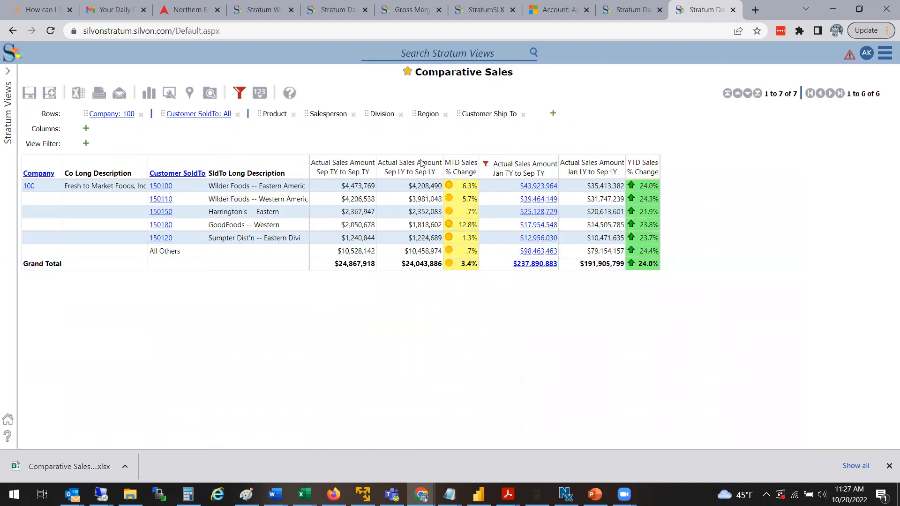
{"action": "right_click", "coordinate": [486, 166]}
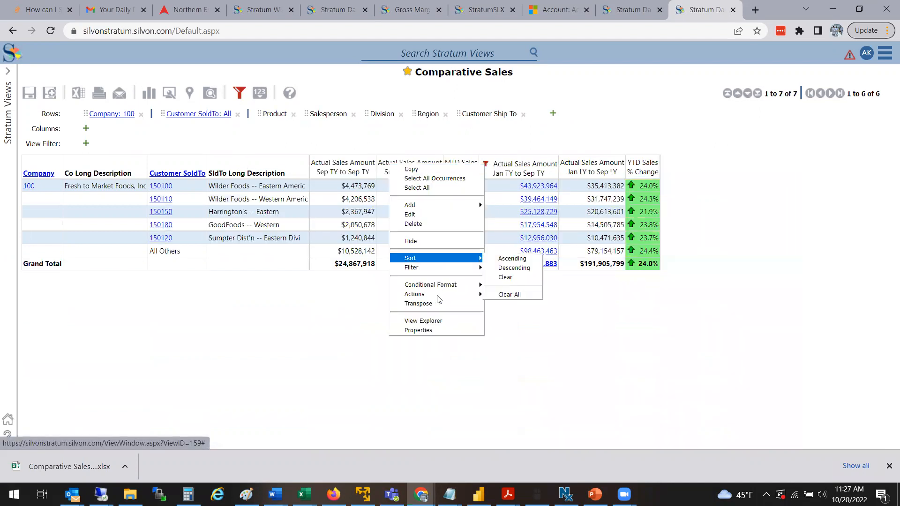
{"action": "mouse_move", "coordinate": [464, 267]}
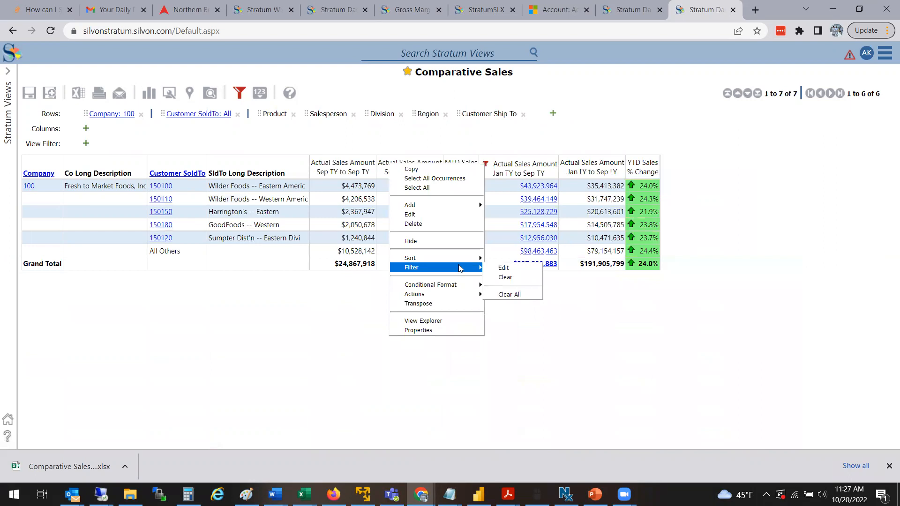
{"action": "left_click", "coordinate": [506, 277]}
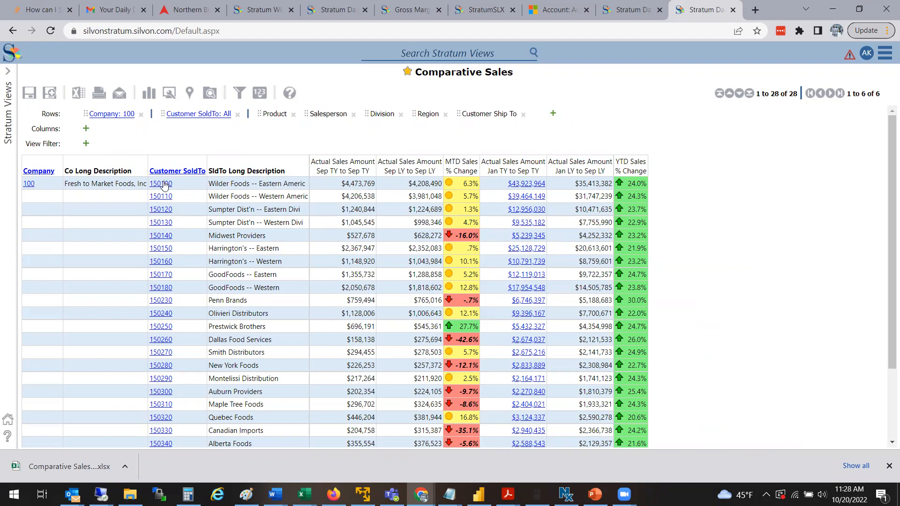
Step: Move Customer SoldTo 150100 into the view filter, and break company 100 down by Customer Ship To placed ahead of Product
{"action": "left_click_drag", "start_coordinate": [162, 185], "coordinate": [45, 149]}
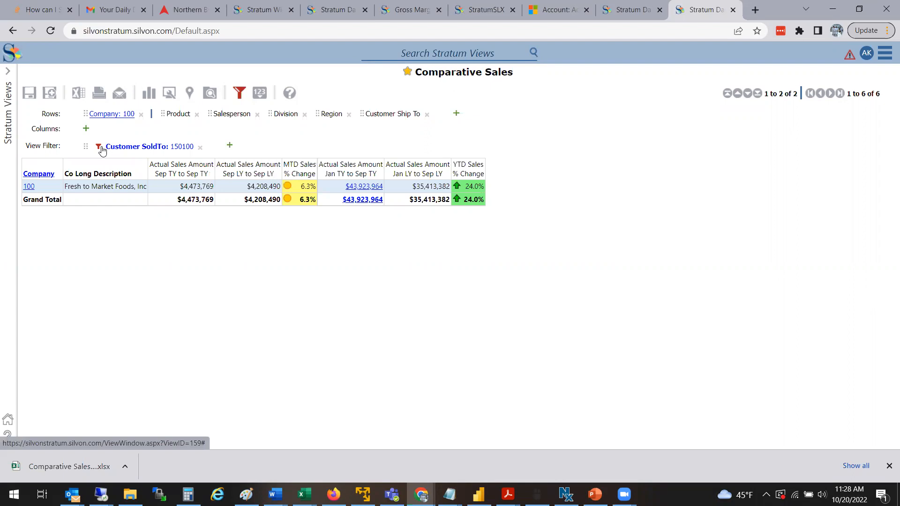
{"action": "left_click", "coordinate": [29, 186]}
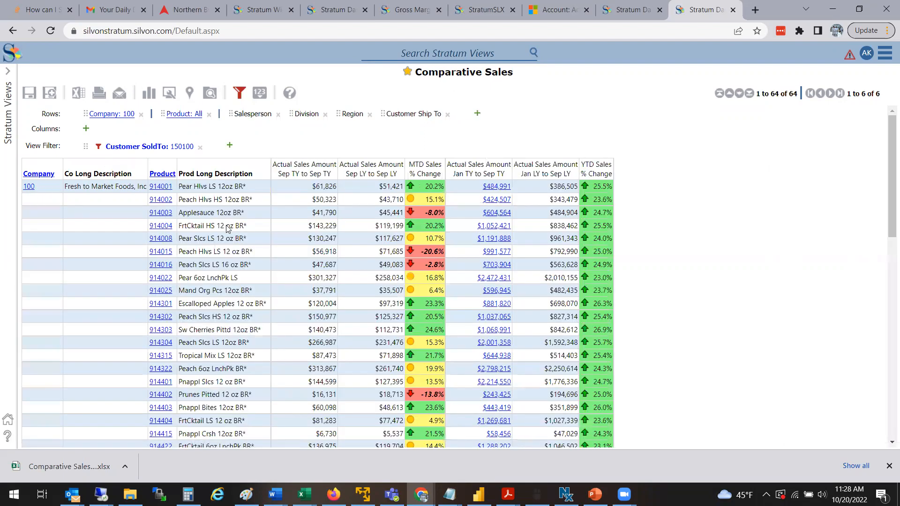
{"action": "left_click_drag", "start_coordinate": [396, 114], "coordinate": [195, 117]}
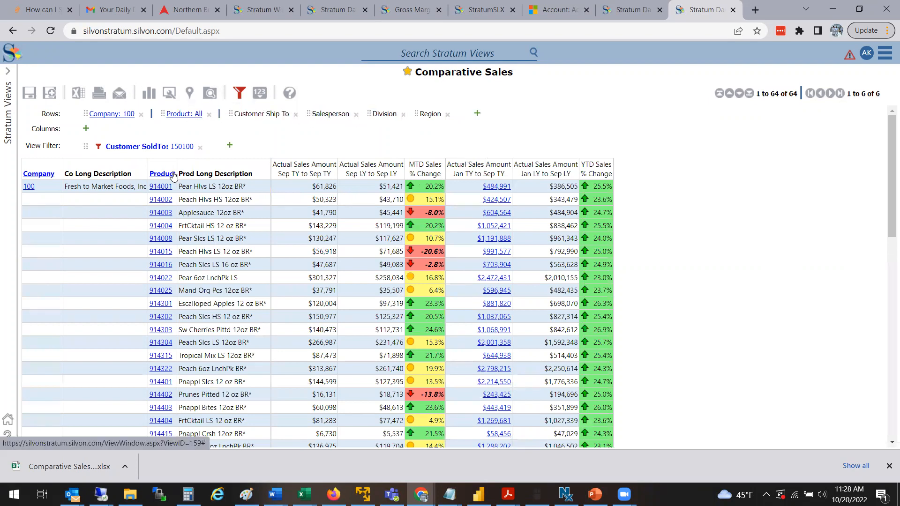
{"action": "left_click_drag", "start_coordinate": [268, 114], "coordinate": [162, 116]}
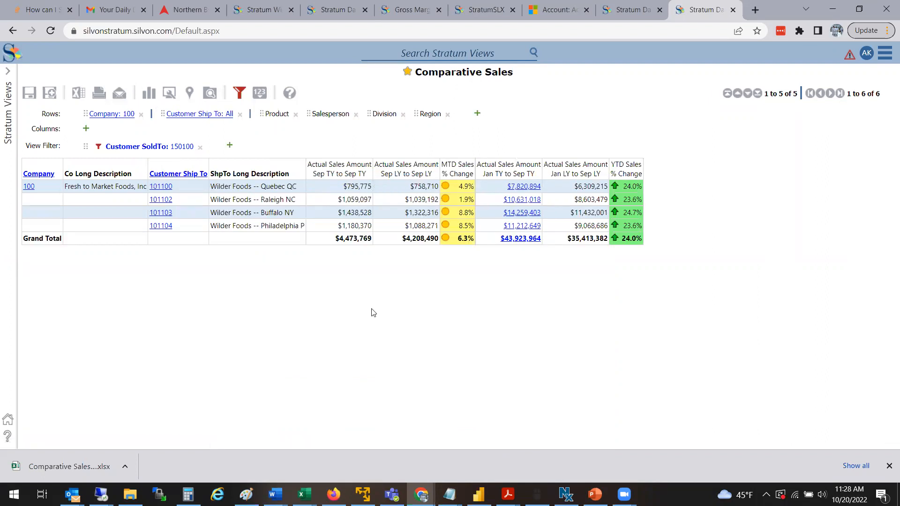
Step: Add Alberta Foods (150340) to the members selected in the Customer SoldTo view filter and apply it
{"action": "left_click", "coordinate": [99, 149]}
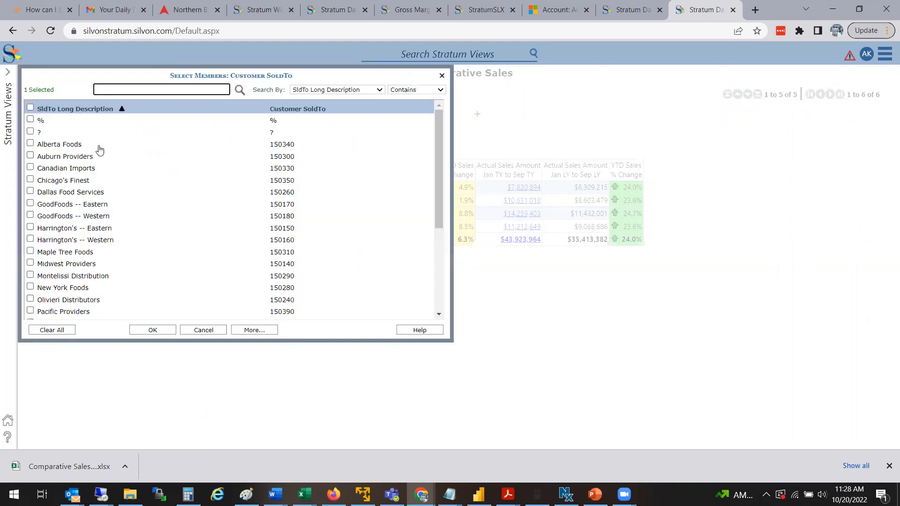
{"action": "left_click", "coordinate": [63, 148]}
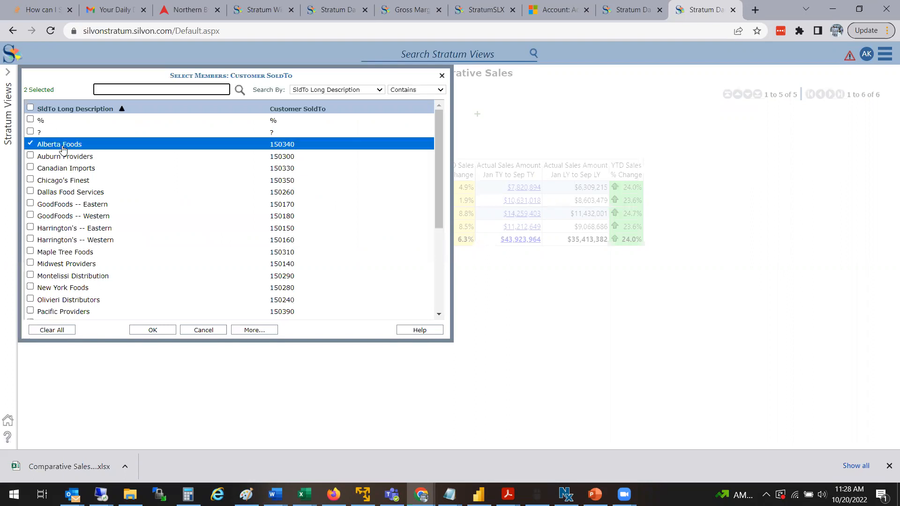
{"action": "left_click", "coordinate": [169, 330]}
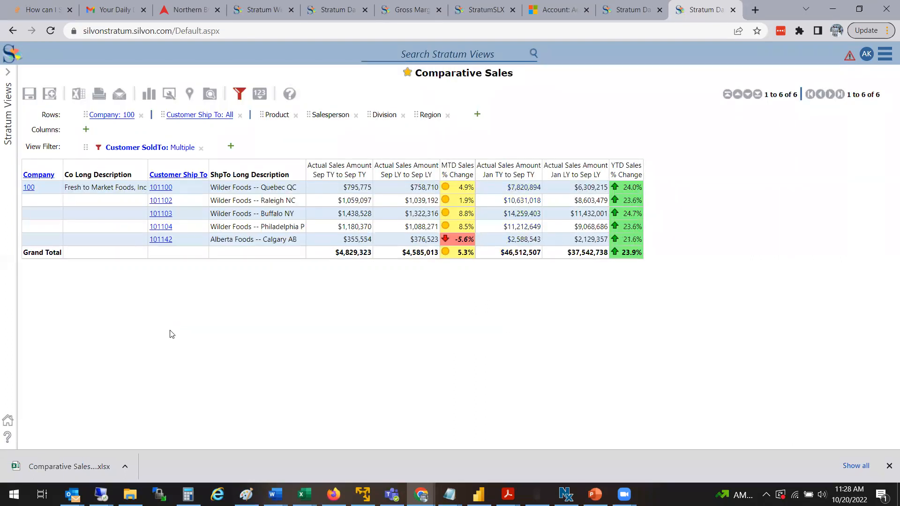
Step: Remove Wilder Foods -- Eastern Americ (150100) from the Customer SoldTo view filter and apply it
{"action": "left_click", "coordinate": [99, 149]}
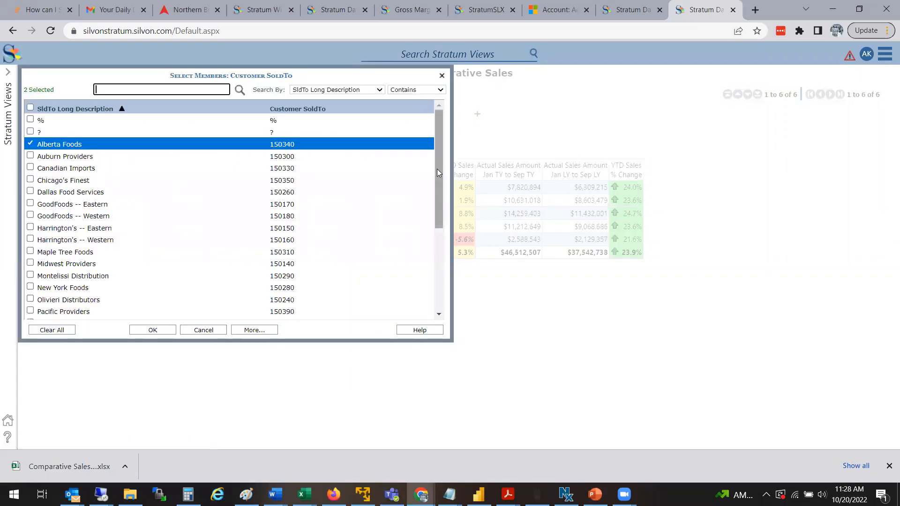
{"action": "left_click_drag", "start_coordinate": [436, 168], "coordinate": [451, 266]}
{"action": "left_click", "coordinate": [84, 277]}
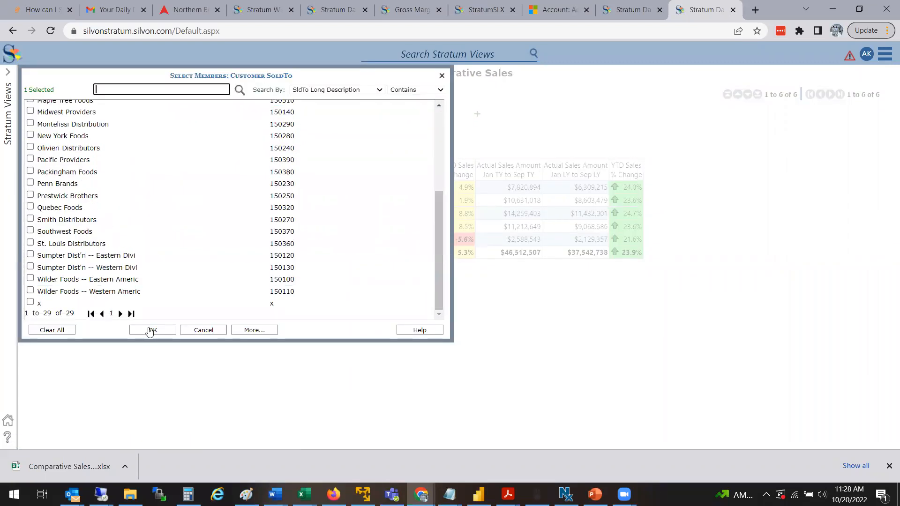
{"action": "left_click", "coordinate": [147, 330]}
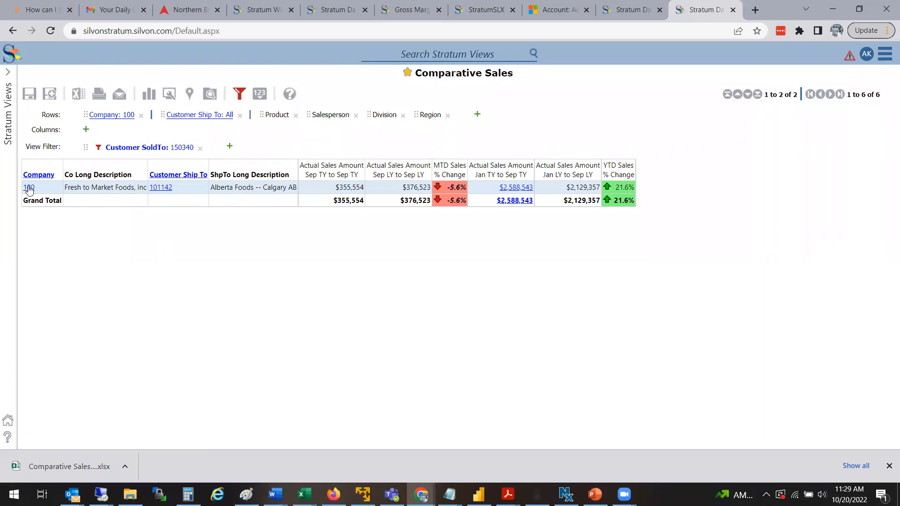
Step: Drill into Customer Ship To 101142
{"action": "left_click", "coordinate": [165, 187]}
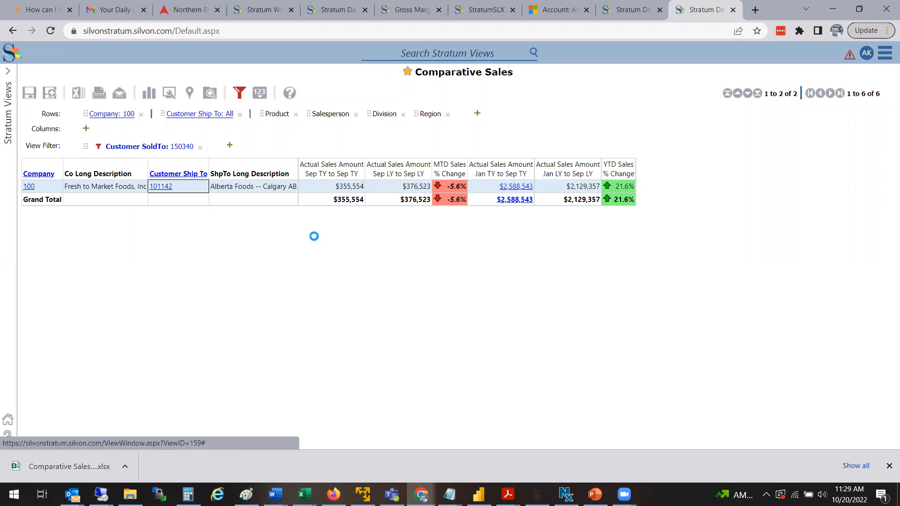